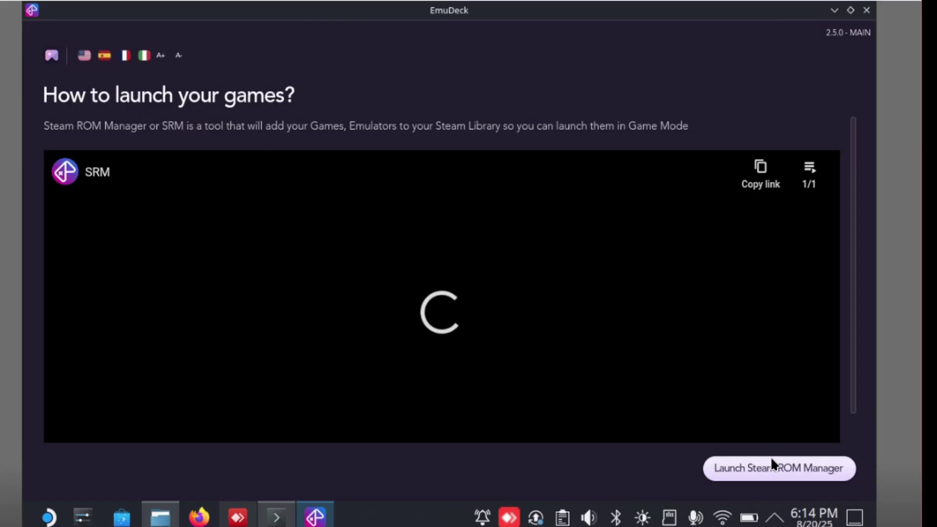
# Finish the EmuDeck onboarding and launch Steam ROM Manager, agreeing to exit Steam.
pyautogui.click(825, 468)
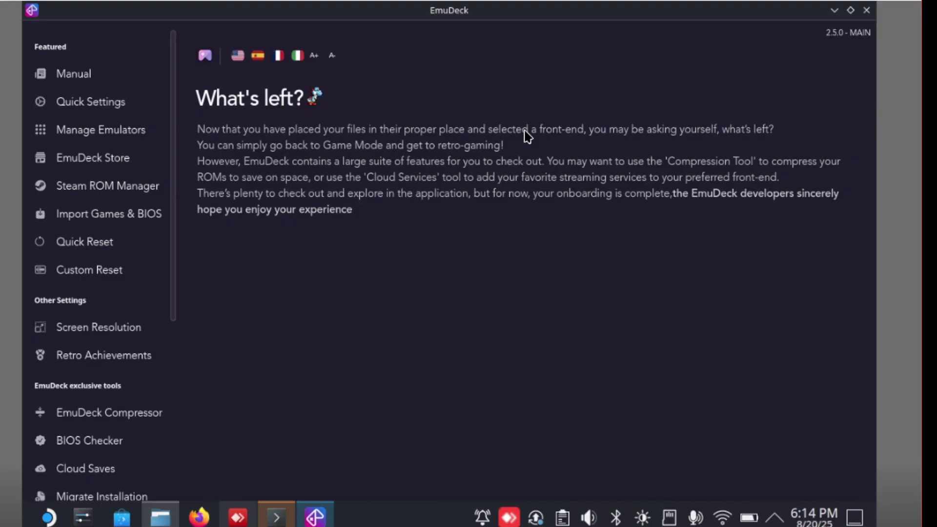
pyautogui.click(92, 186)
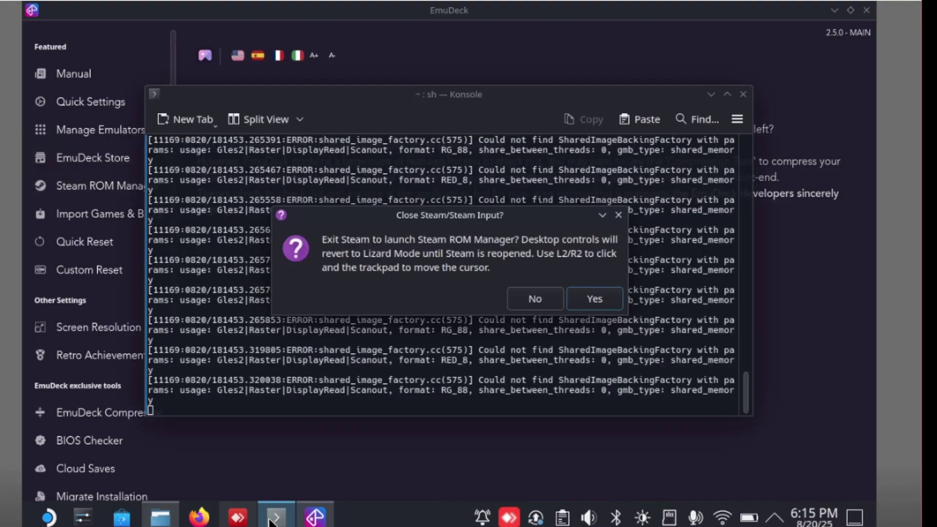
pyautogui.click(595, 300)
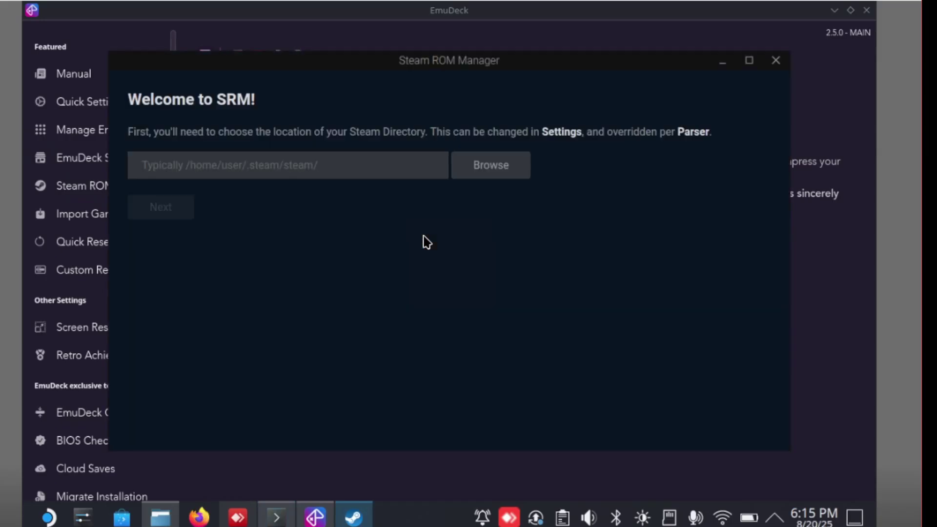
pyautogui.click(491, 174)
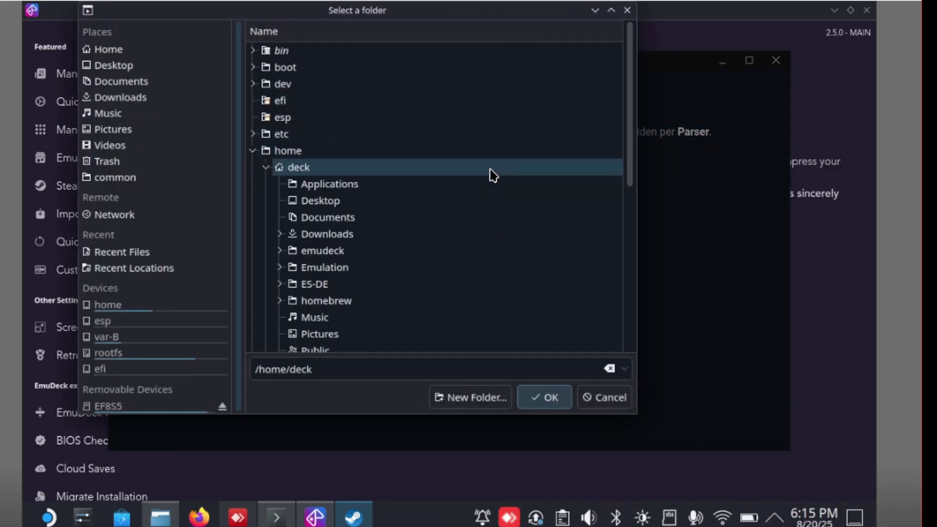
pyautogui.click(597, 404)
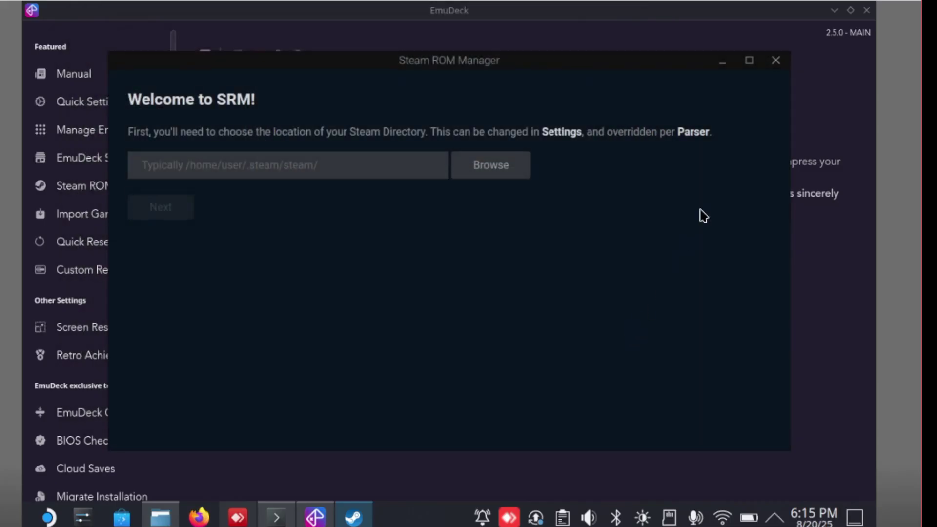
pyautogui.click(776, 61)
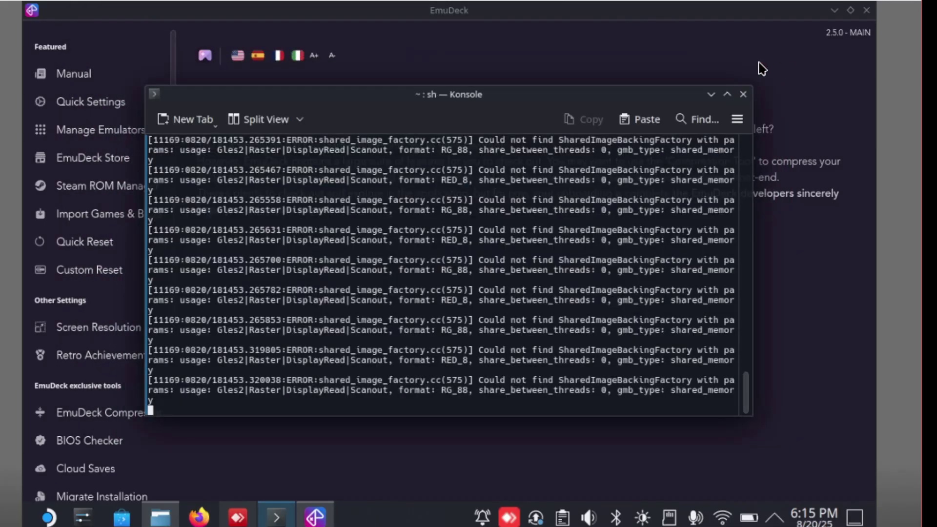
# Close the Konsole terminal and the Dolphin window showing the Downloads folder.
pyautogui.click(744, 95)
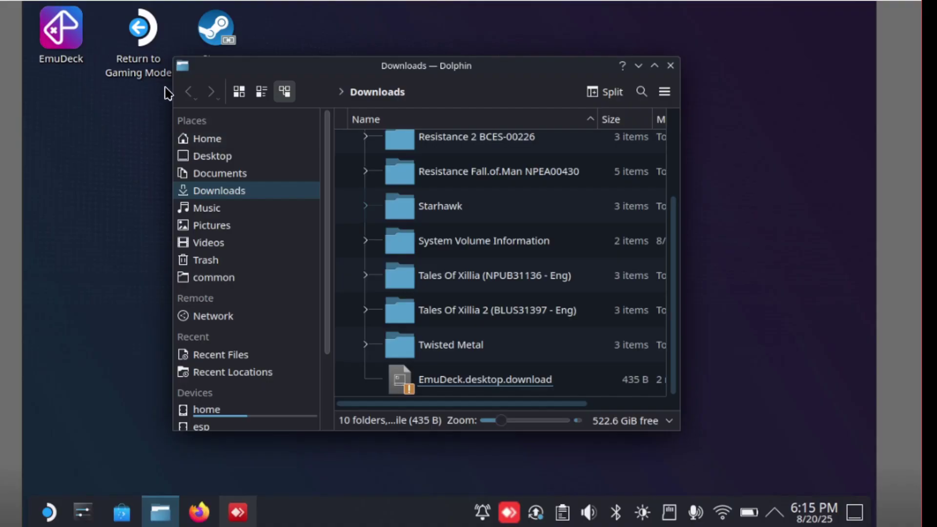
pyautogui.click(670, 67)
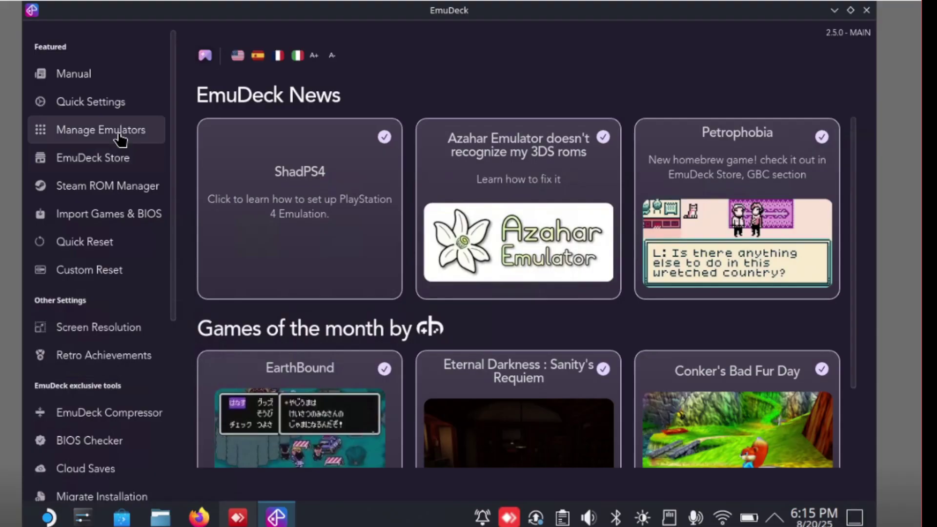
# Reset Steam ROM Manager's configuration from EmuDeck's emulator and tool management, and dismiss the confirmation.
pyautogui.click(119, 141)
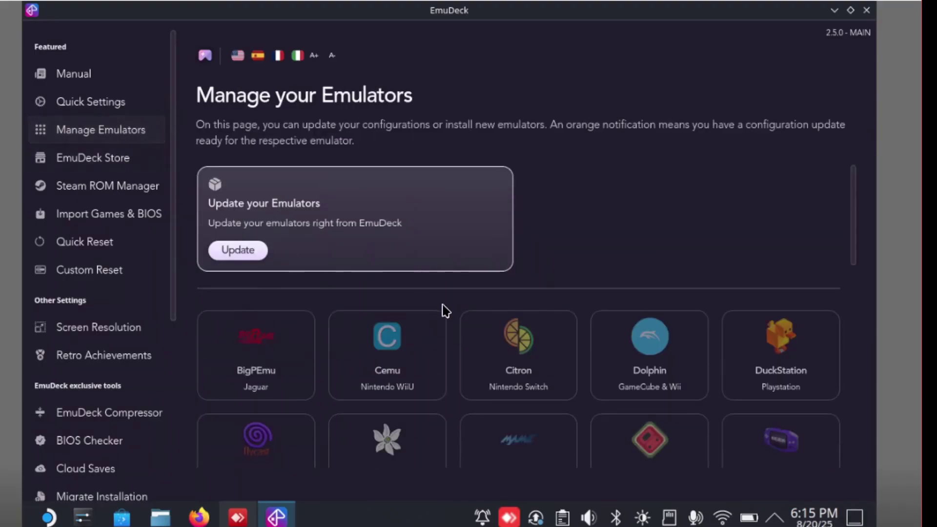
pyautogui.scroll(-10, 444, 310)
pyautogui.scroll(-1, 445, 312)
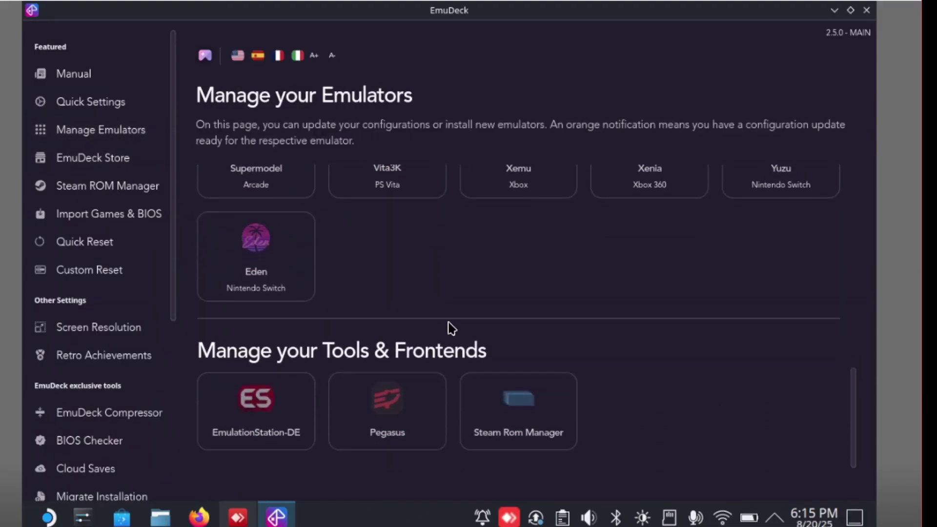
pyautogui.click(491, 398)
pyautogui.click(741, 166)
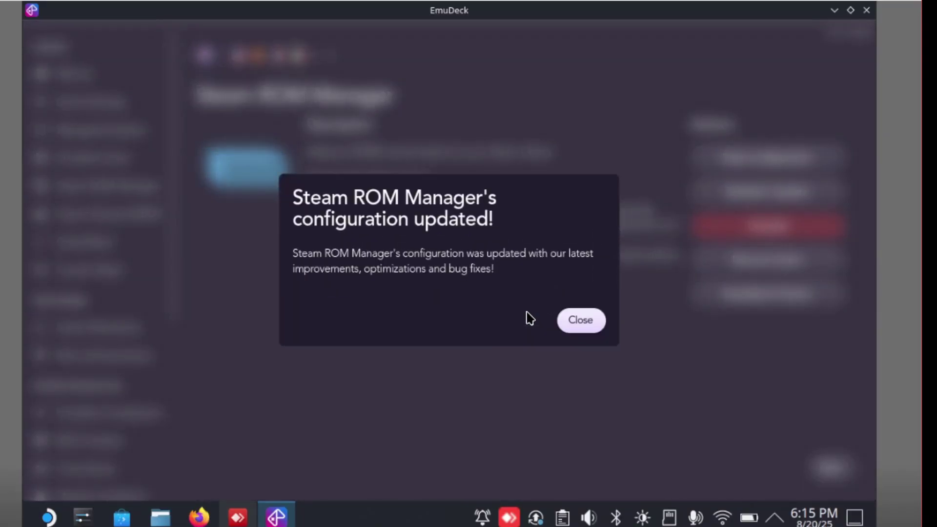
pyautogui.click(559, 318)
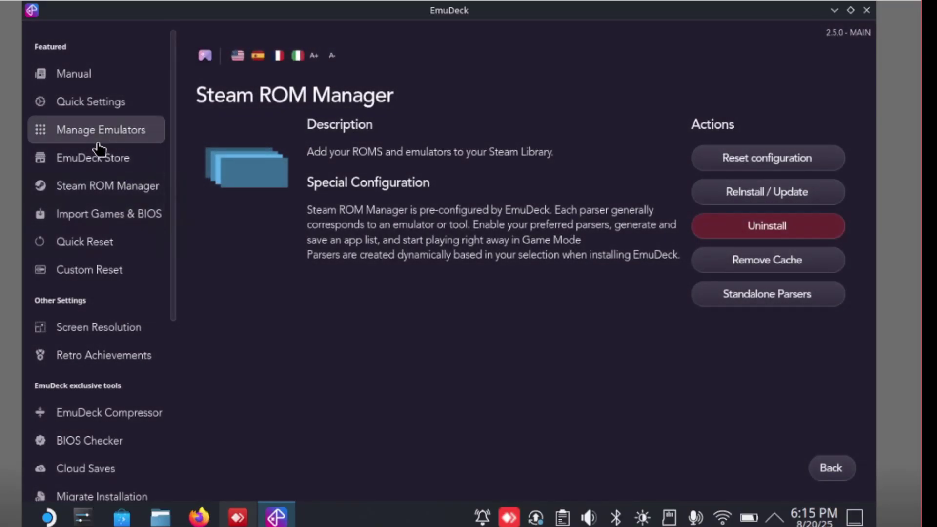
# Launch Steam ROM Manager and save the listed Steam account as the one it manages, completing the welcome setup.
pyautogui.click(216, 182)
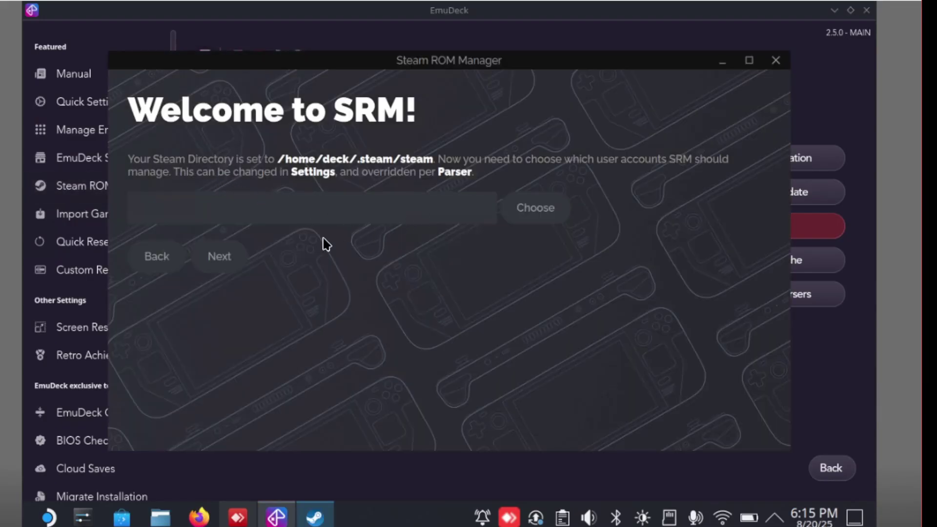
pyautogui.click(534, 210)
pyautogui.click(468, 293)
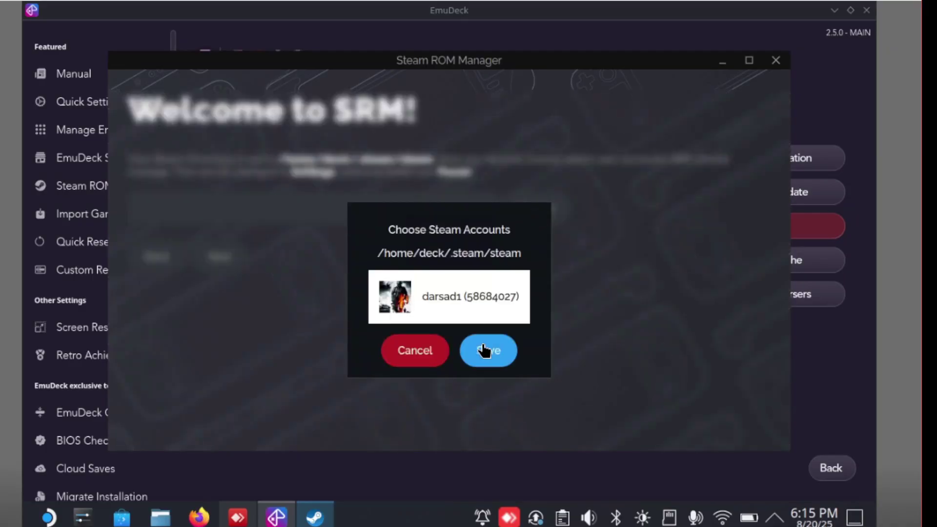
pyautogui.click(487, 350)
pyautogui.click(246, 257)
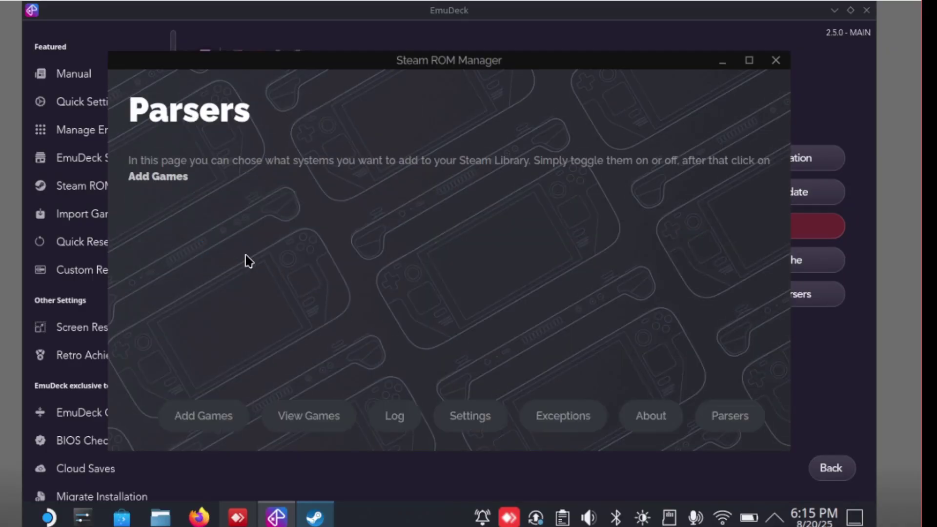
# Parse the games and emulators for adding to Steam, and close Steam ROM Manager and EmuDeck.
pyautogui.click(217, 413)
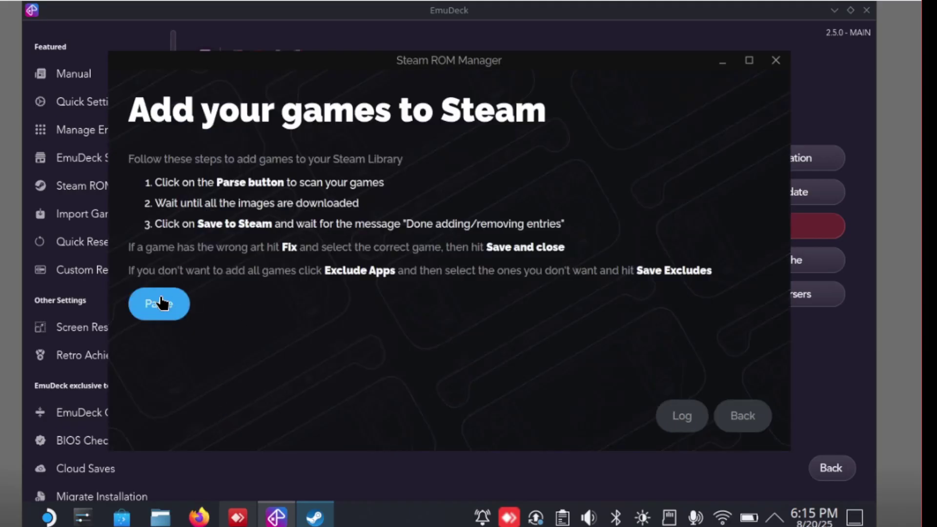
pyautogui.click(161, 303)
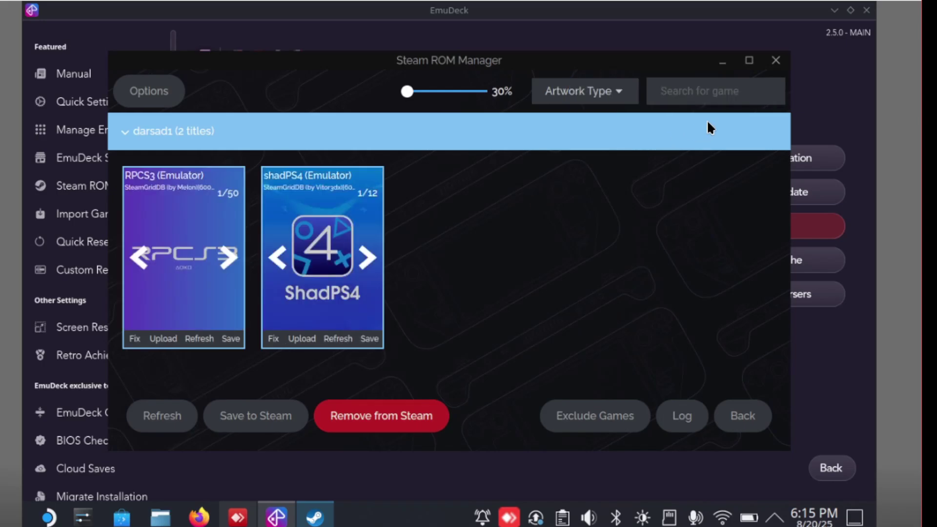
pyautogui.click(776, 61)
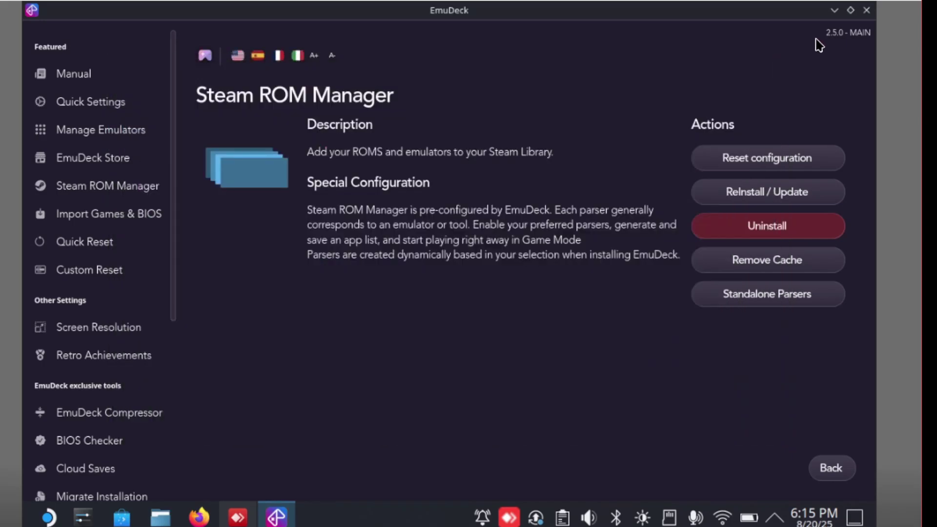
pyautogui.click(867, 10)
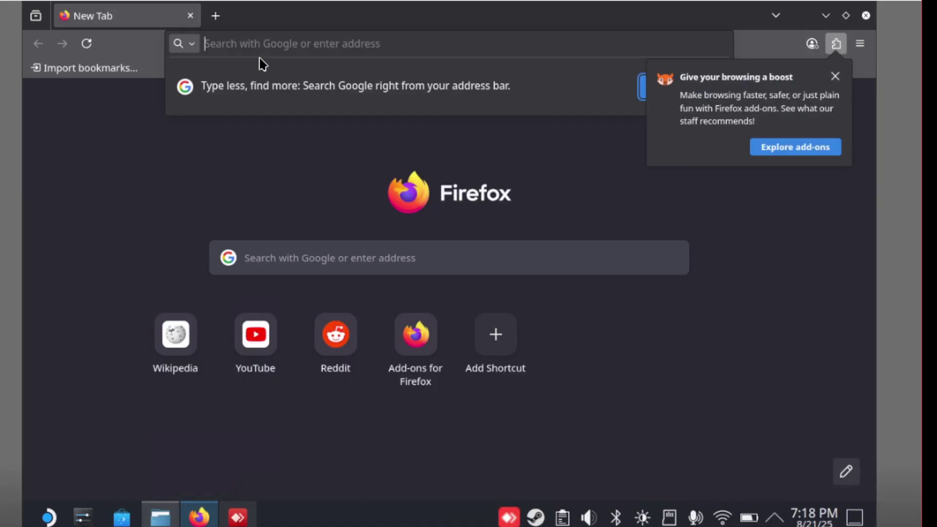
# Search the web in Firefox for "shad ps4 pkg support" and accept the suggested spelling "shadps4 pkg support".
pyautogui.write('shad')
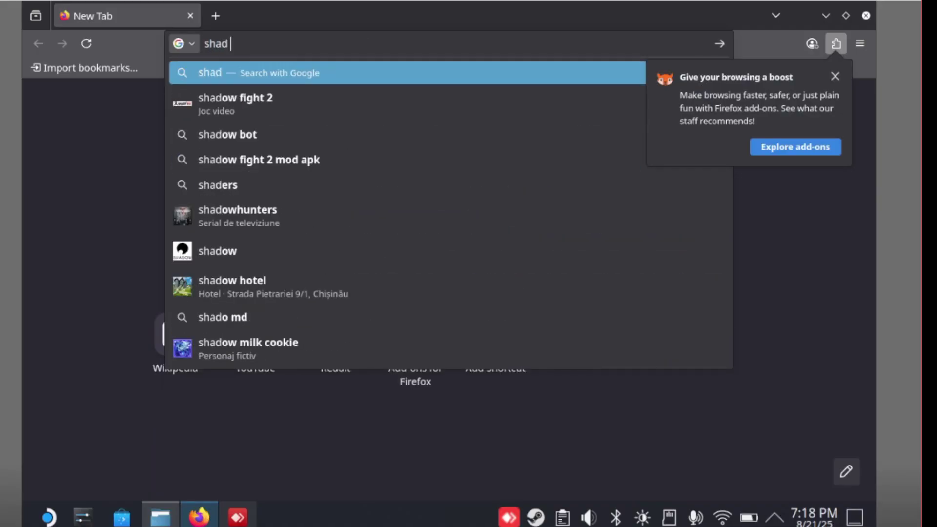
pyautogui.write(' ps4')
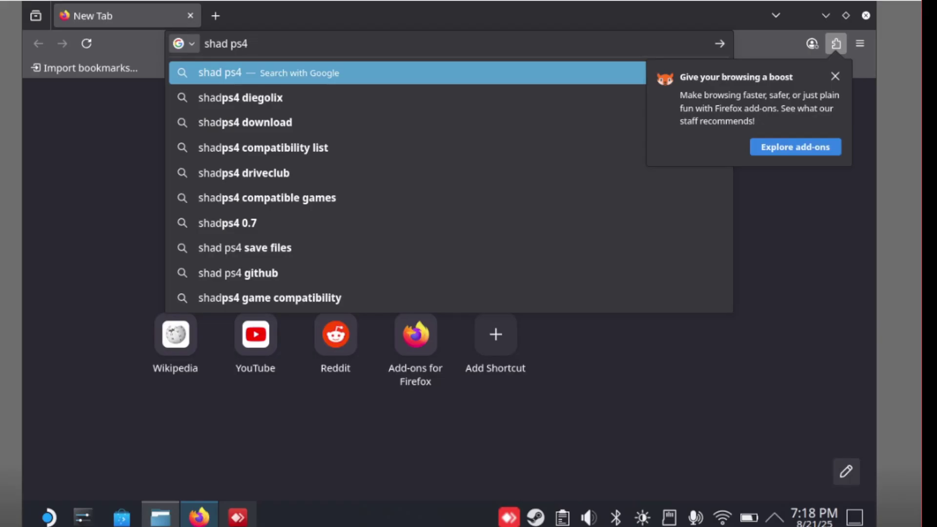
pyautogui.write(' pk')
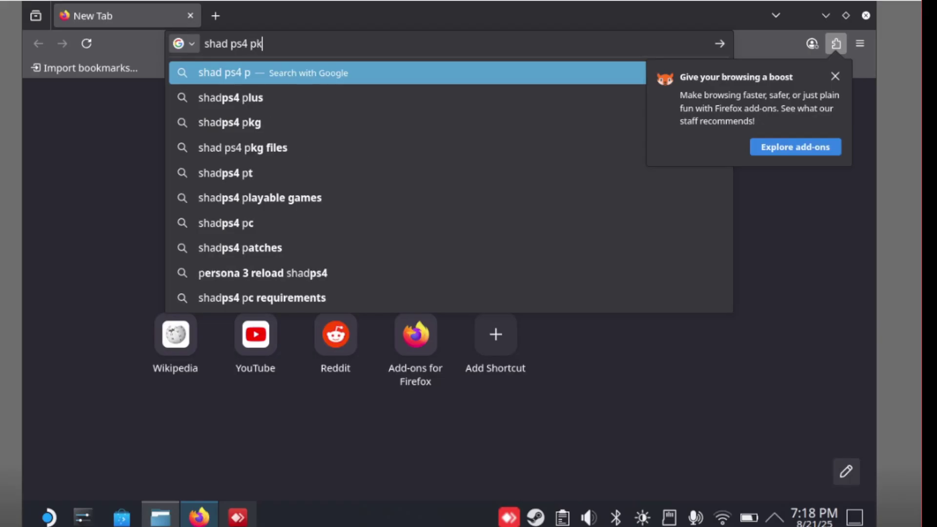
pyautogui.write('g s')
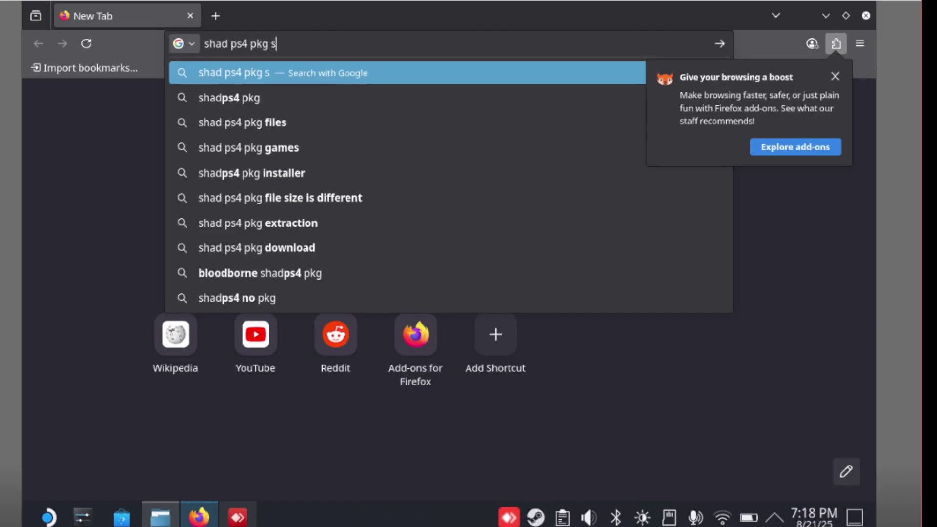
pyautogui.write('upporn')
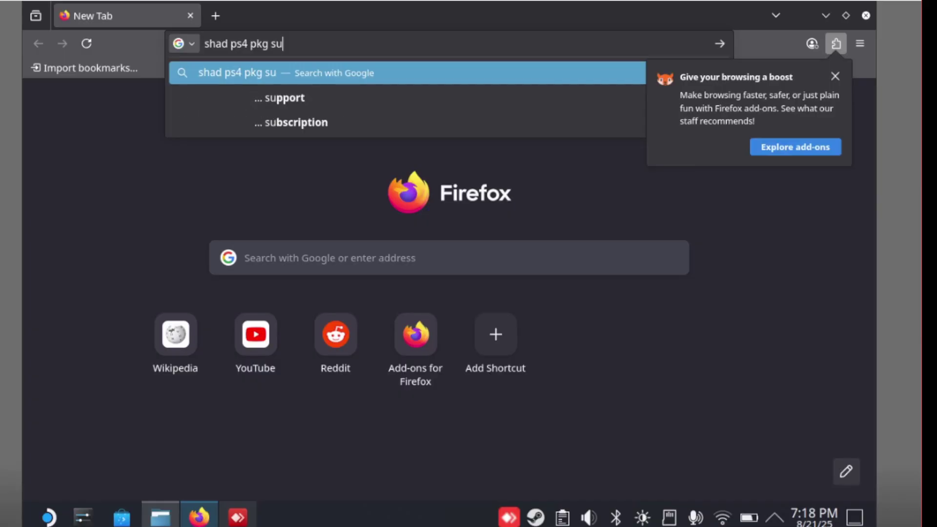
pyautogui.press('BackSpace')
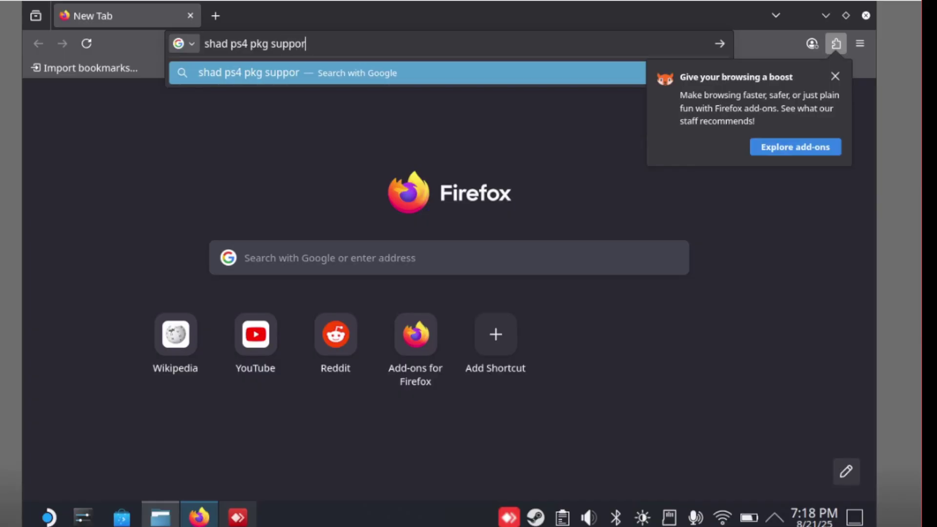
pyautogui.write('t')
pyautogui.press('Return')
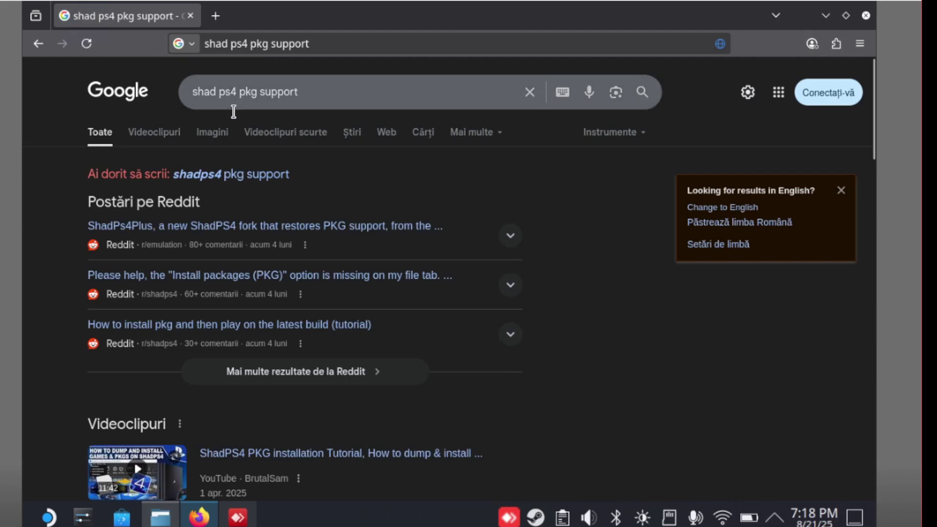
pyautogui.click(226, 175)
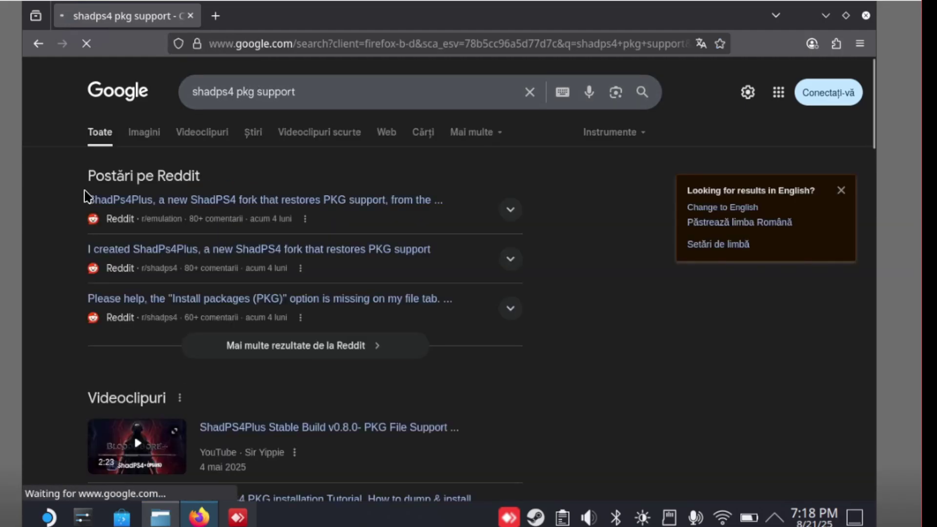
# Open the AzaharPlus/shadPS4Plus GitHub repository from the search results.
pyautogui.scroll(-10, 93, 207)
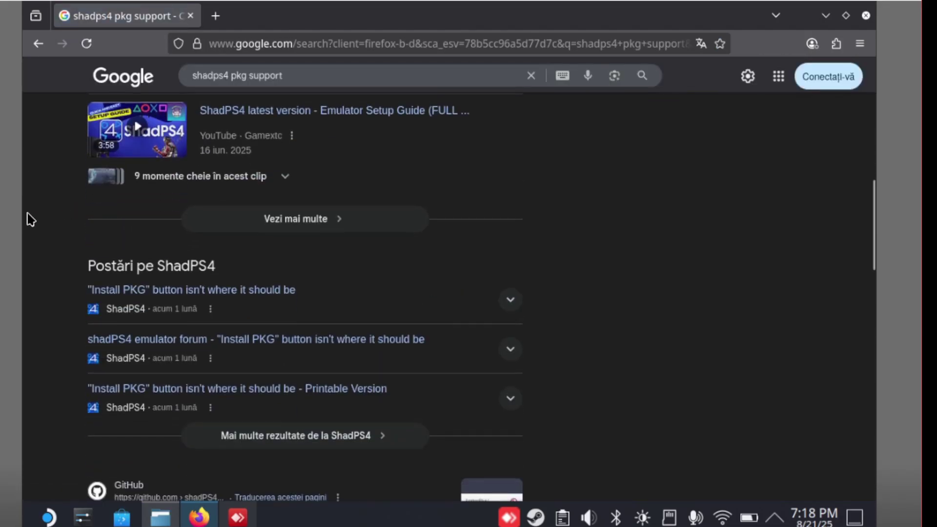
pyautogui.scroll(-6, 29, 219)
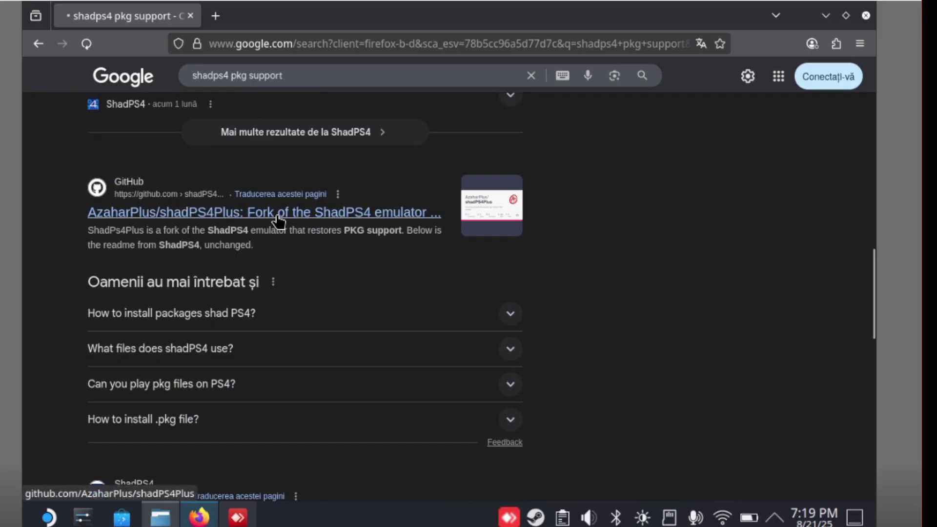
pyautogui.click(110, 213)
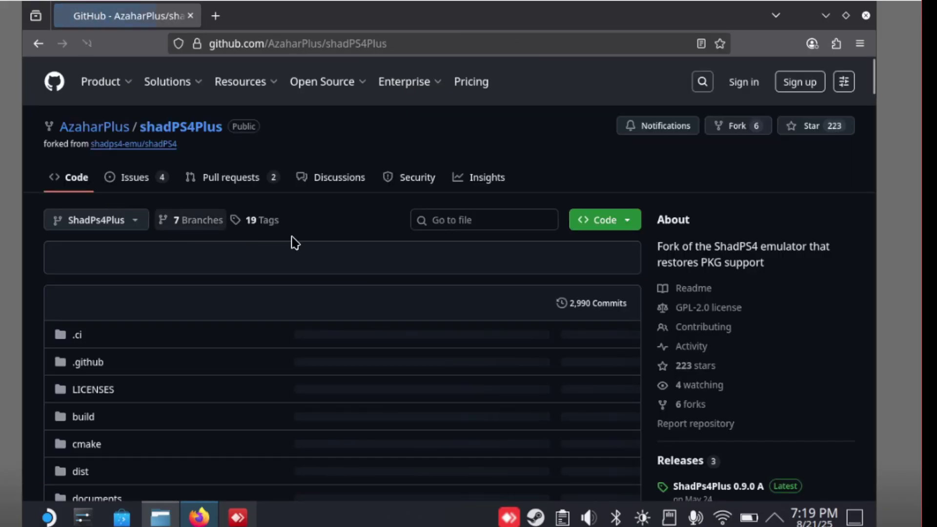
# Download ShadPs4Plus-0.9.0-A-linux.zip from the repository's latest release, ShadPs4Plus 0.9.0 A.
pyautogui.scroll(-3, 477, 251)
pyautogui.click(750, 413)
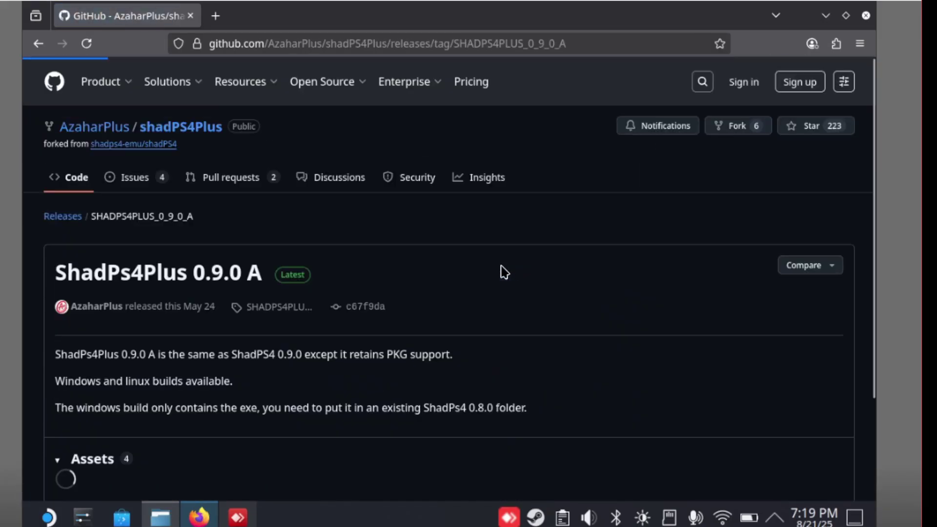
pyautogui.scroll(-6, 288, 299)
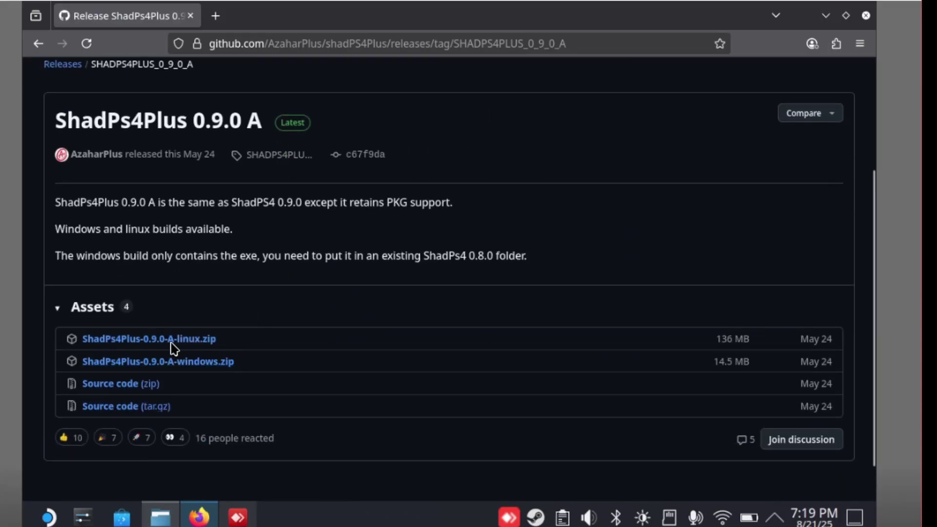
pyautogui.click(203, 342)
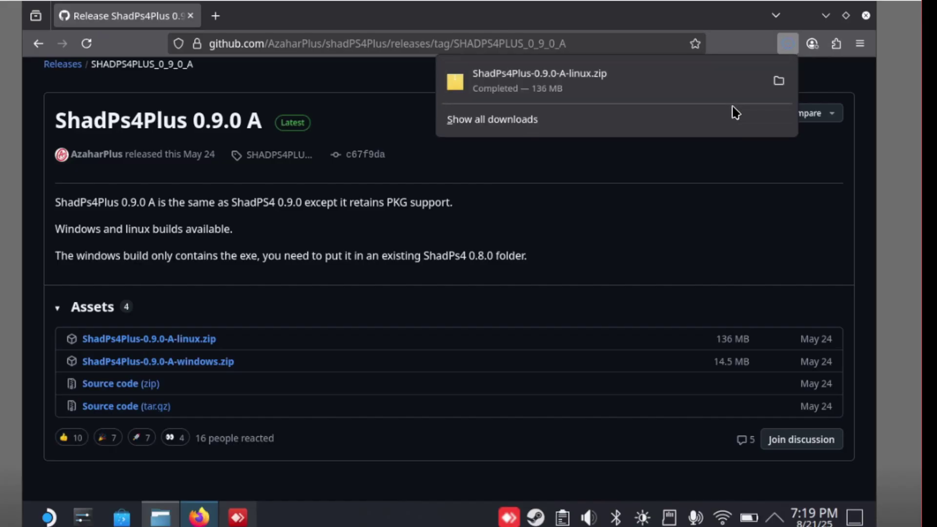
# Copy ShadPs4Plus-0.9.0-A-linux.zip from the Downloads folder into the Applications folder.
pyautogui.click(781, 80)
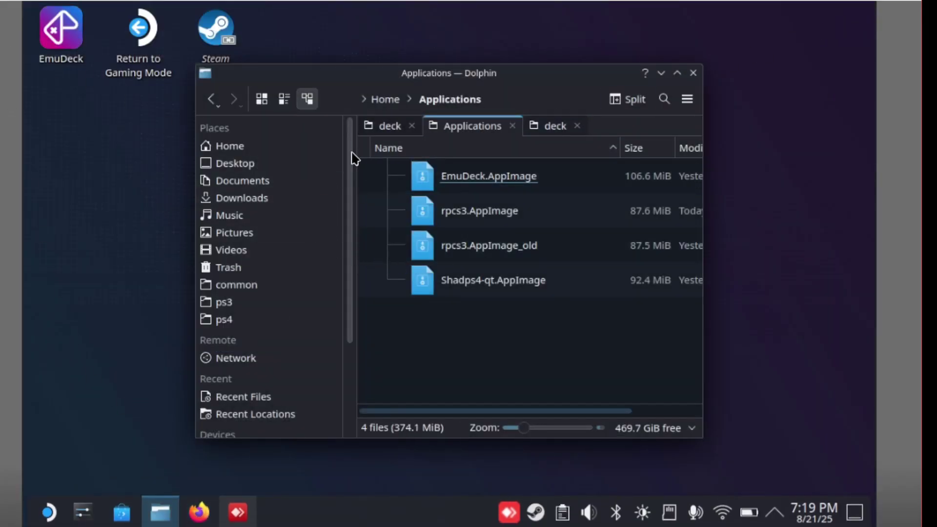
pyautogui.rightClick(245, 199)
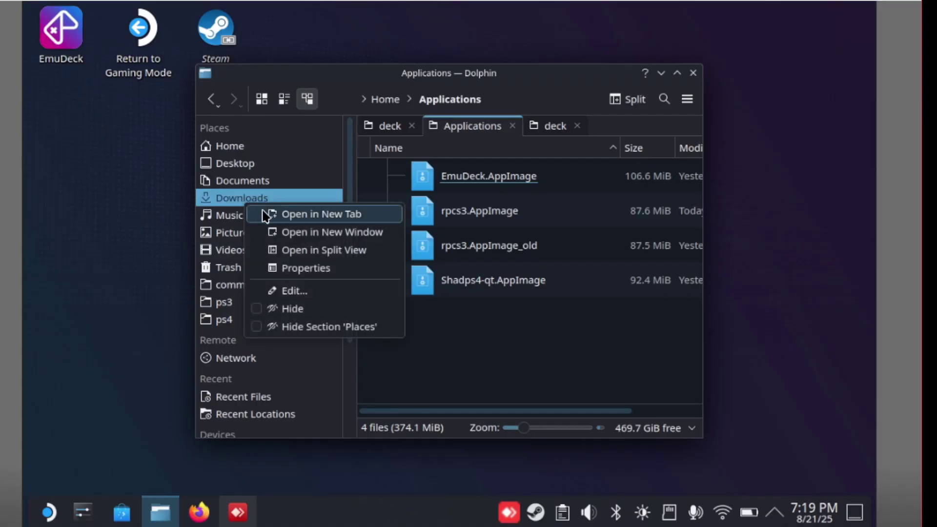
pyautogui.click(283, 213)
pyautogui.click(562, 131)
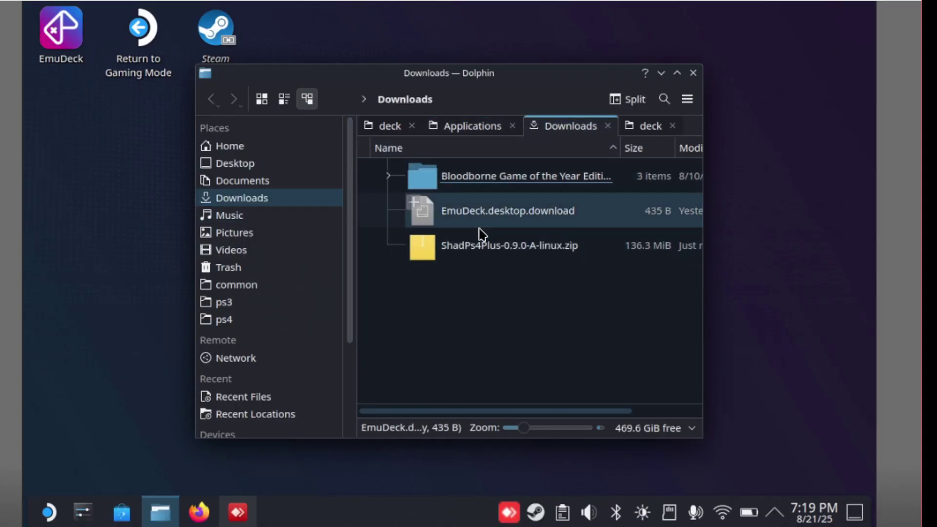
pyautogui.rightClick(471, 285)
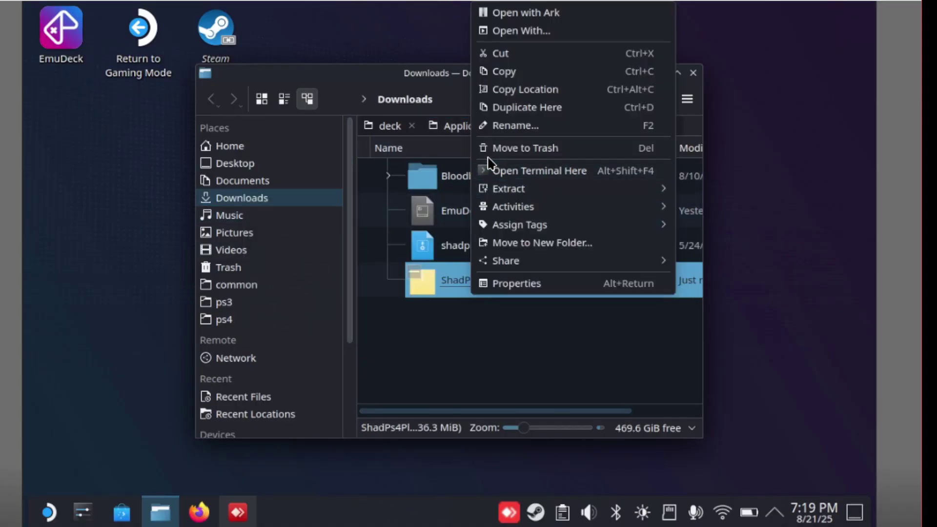
pyautogui.click(515, 73)
pyautogui.click(469, 125)
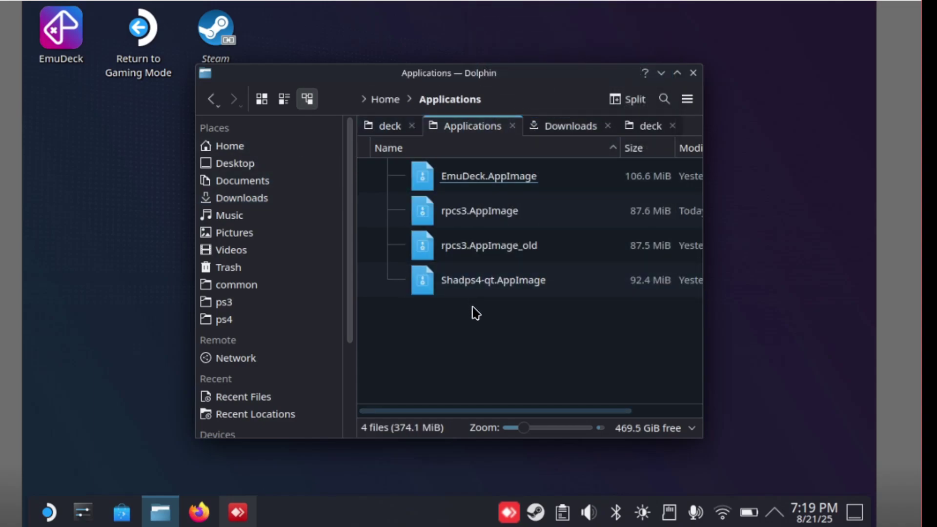
pyautogui.rightClick(473, 309)
pyautogui.click(500, 364)
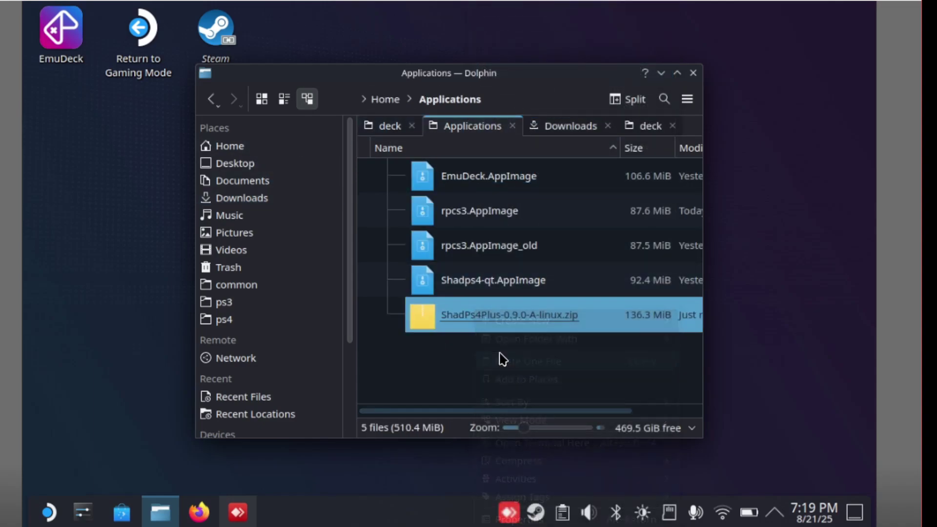
# Rename Shadps4-qt.AppImage in the Applications folder as Shadps4-qt1.AppImage.
pyautogui.click(489, 281)
pyautogui.click(490, 283)
pyautogui.click(496, 282)
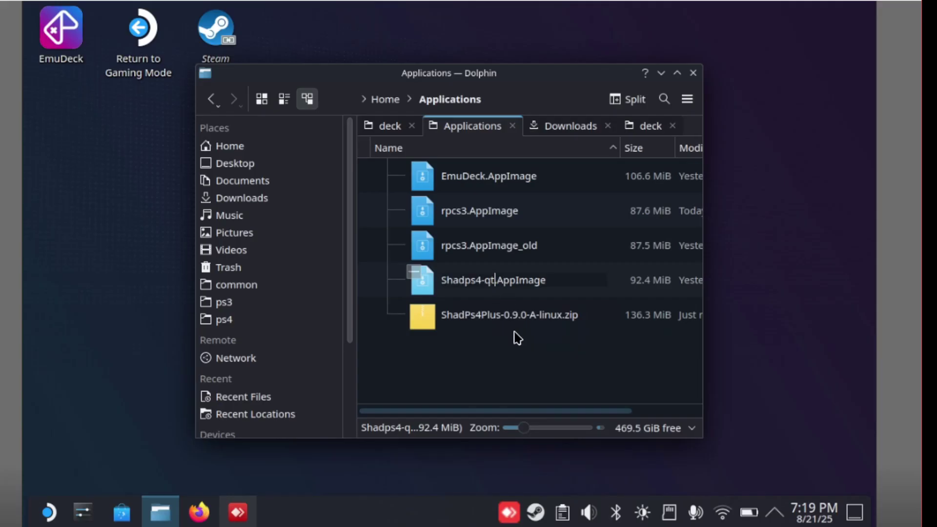
pyautogui.write('1')
pyautogui.press('Return')
# Copy the text "Shadps4-qt" from the file name of Shadps4-qt1.AppImage to the clipboard.
pyautogui.click(512, 295)
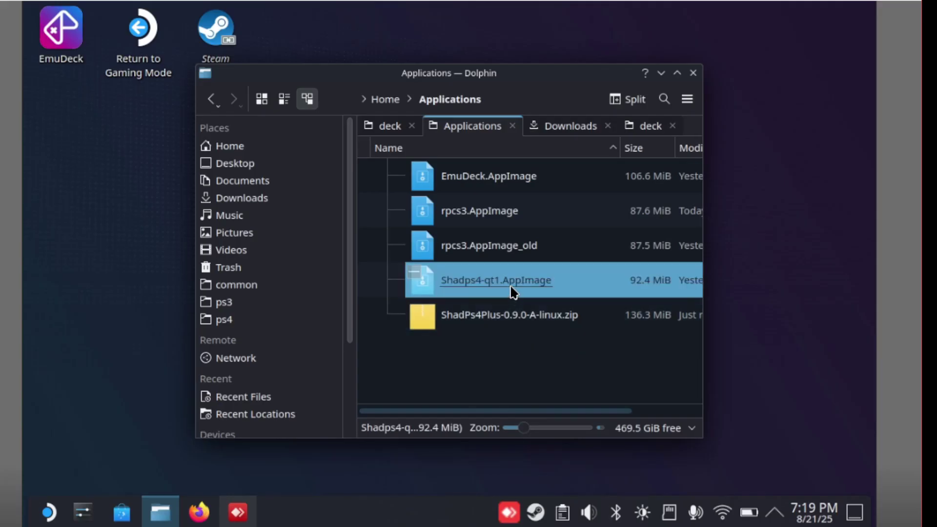
pyautogui.click(512, 293)
pyautogui.moveTo(554, 281); pyautogui.dragTo(445, 283)
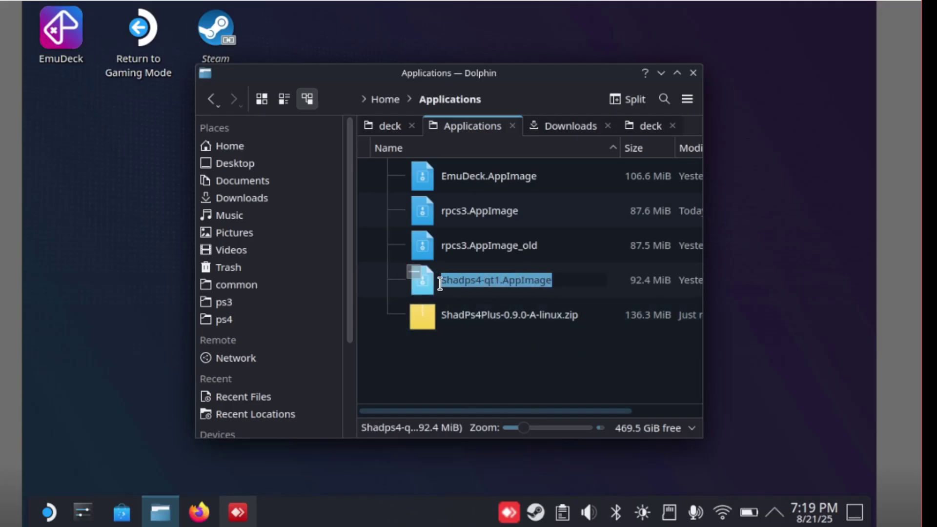
pyautogui.click(494, 282)
pyautogui.hotkey('shift', 'End')
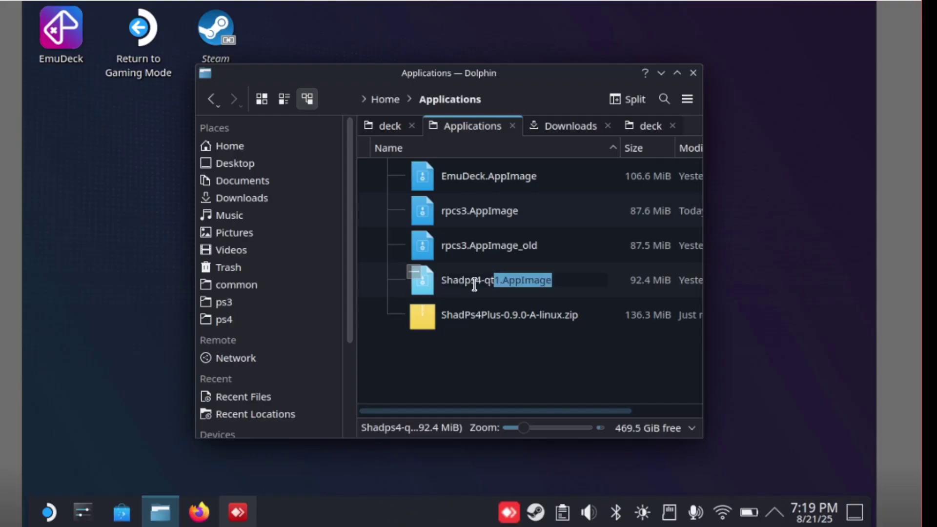
pyautogui.click(495, 278)
pyautogui.moveTo(496, 279); pyautogui.dragTo(441, 279)
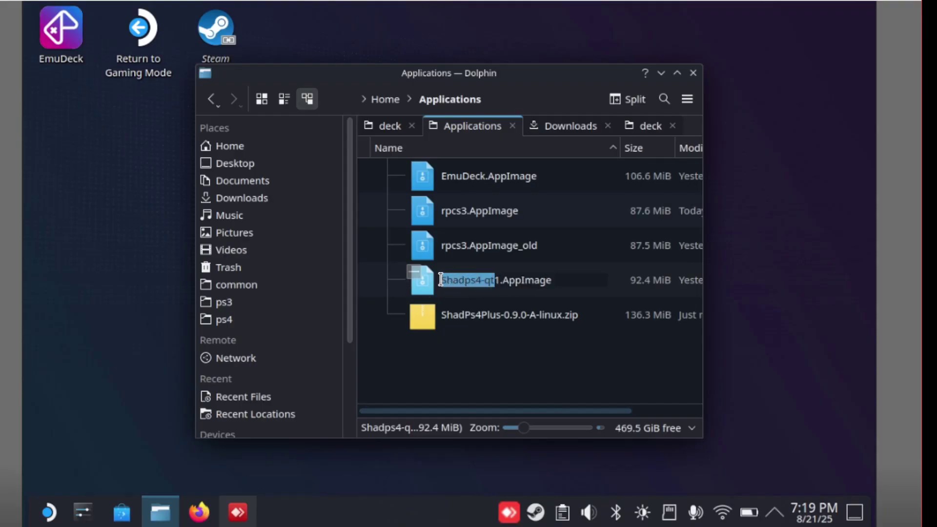
pyautogui.rightClick(462, 279)
pyautogui.click(494, 346)
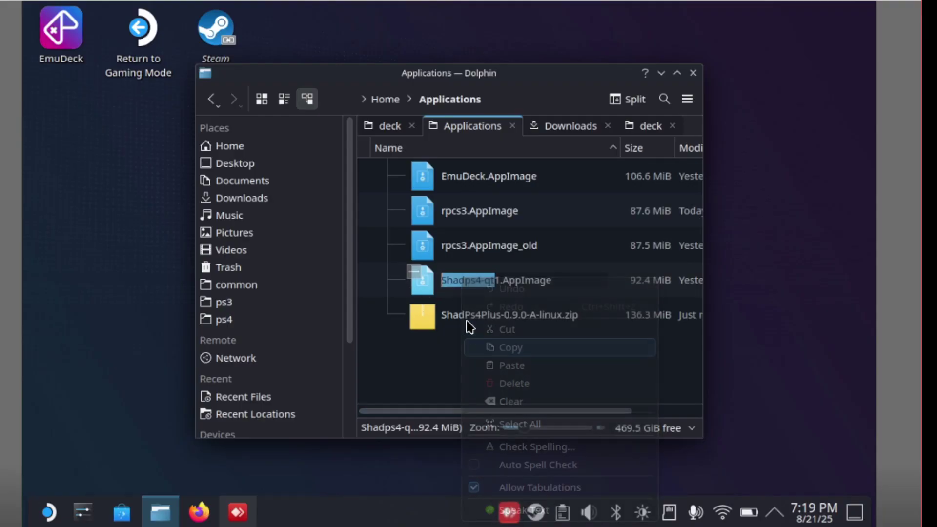
# Extract shadps4plus.AppImage from ShadPs4Plus-0.9.0-A-linux.zip into the Applications folder and move the zip to the trash.
pyautogui.click(464, 315)
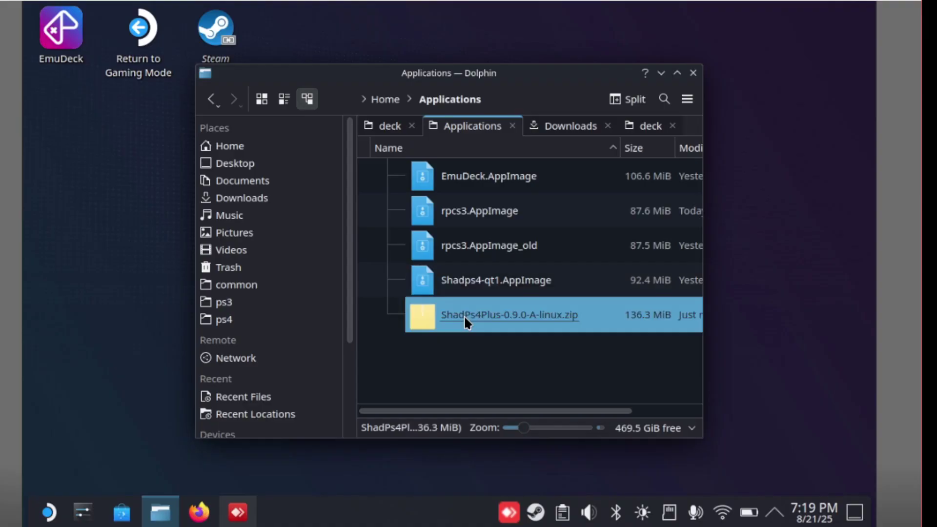
pyautogui.doubleClick(464, 315)
pyautogui.moveTo(418, 136); pyautogui.dragTo(874, 303)
pyautogui.doubleClick(701, 17)
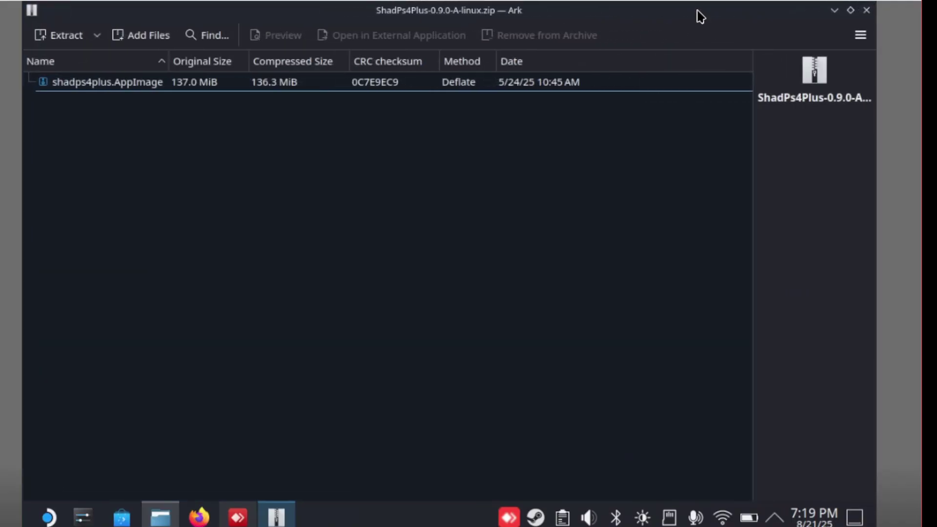
pyautogui.click(851, 9)
pyautogui.moveTo(427, 128); pyautogui.dragTo(832, 318)
pyautogui.moveTo(665, 385); pyautogui.dragTo(420, 364)
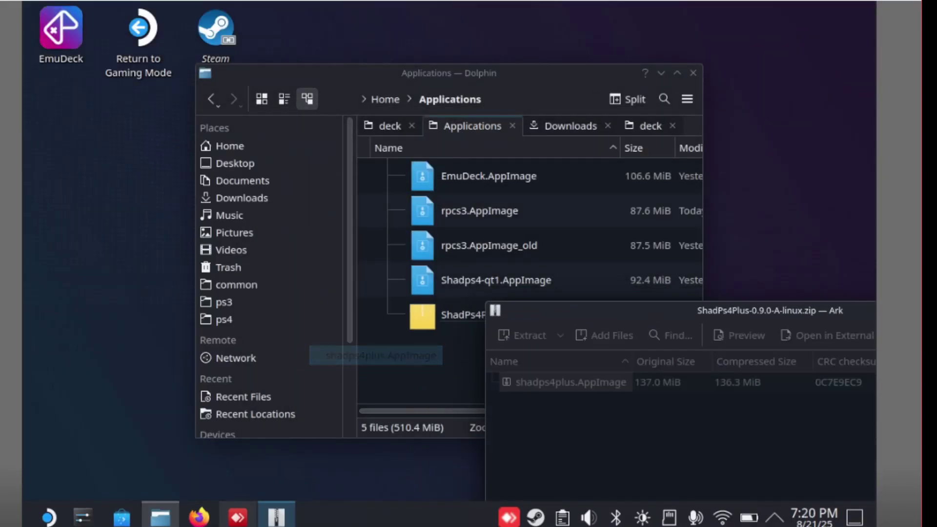
pyautogui.moveTo(661, 315); pyautogui.dragTo(373, 315)
pyautogui.click(743, 308)
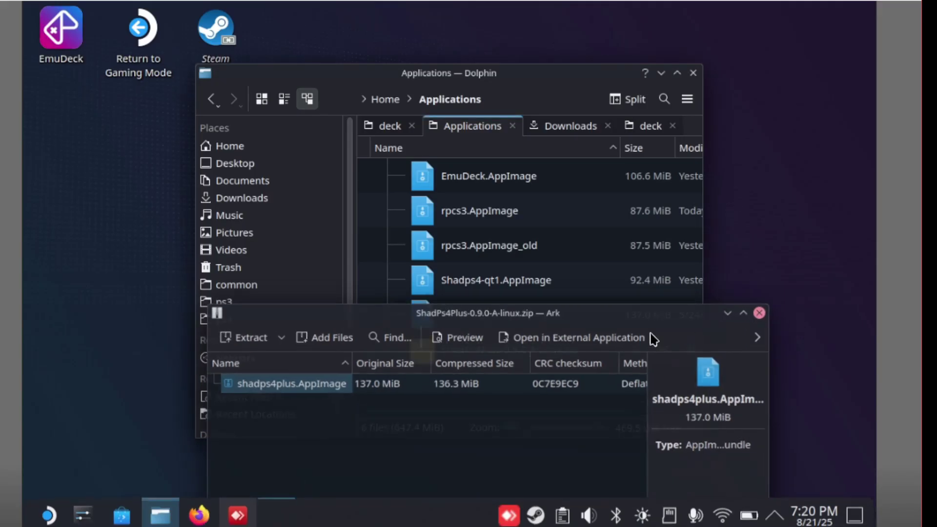
pyautogui.rightClick(531, 352)
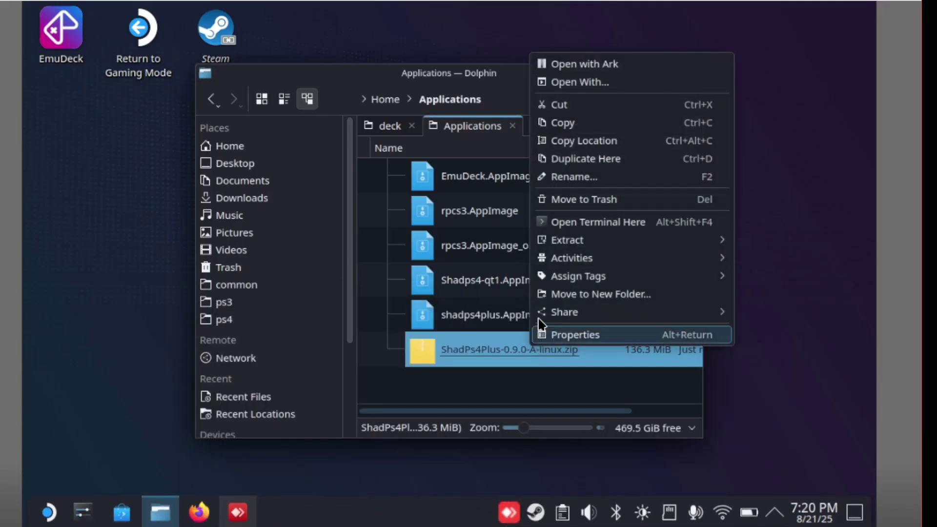
pyautogui.click(585, 203)
# Rename the extracted shadps4plus.AppImage as Shadps4-qt.AppImage.
pyautogui.press('F2')
pyautogui.write('Shadps4-qt')
pyautogui.click(473, 336)
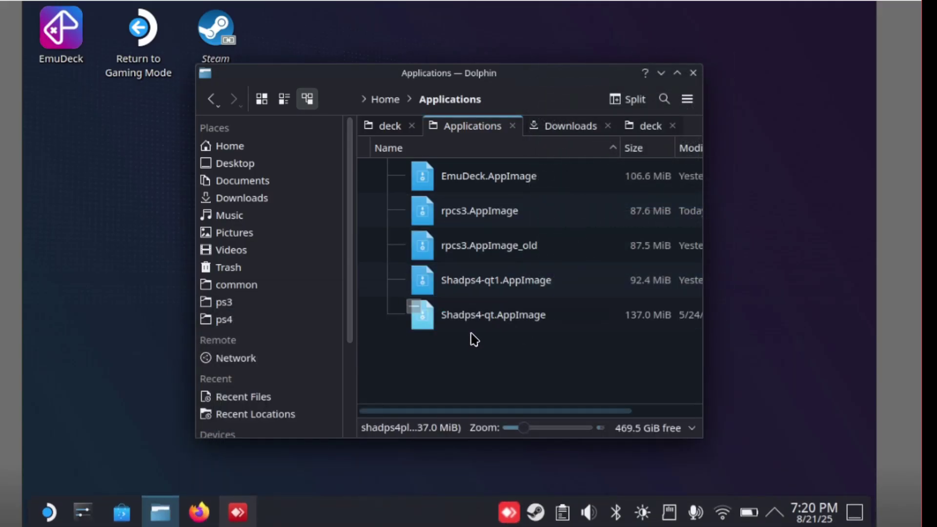
# Launch Shadps4-qt.AppImage from the Applications folder and allow the program to start.
pyautogui.doubleClick(488, 279)
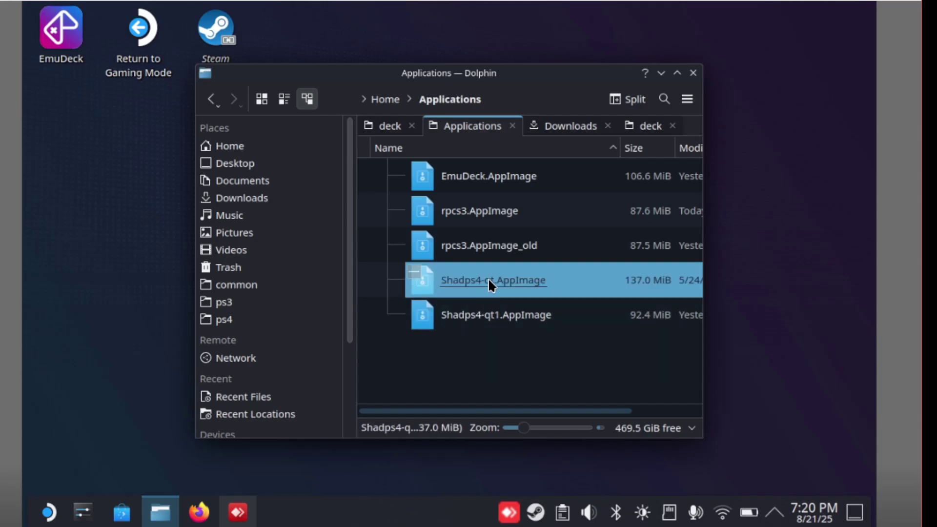
pyautogui.click(459, 263)
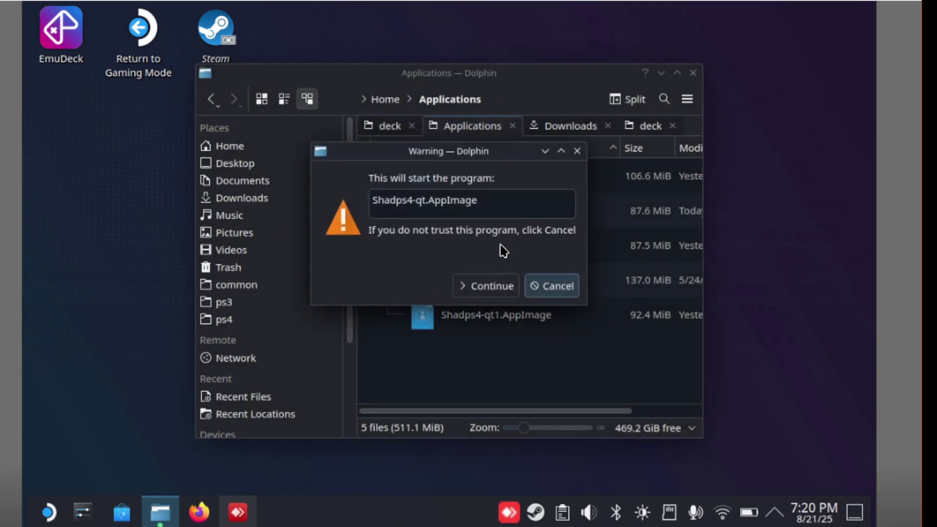
pyautogui.click(489, 284)
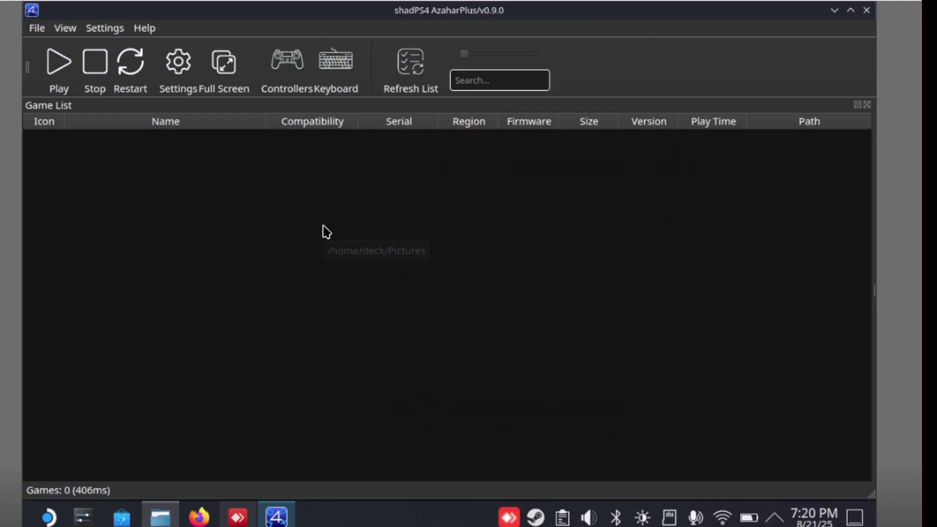
# Install the Bloodborne 01_Game_Full.pkg package from the Downloads folder into the shadps4 games directory under Emulation/storage.
pyautogui.click(36, 30)
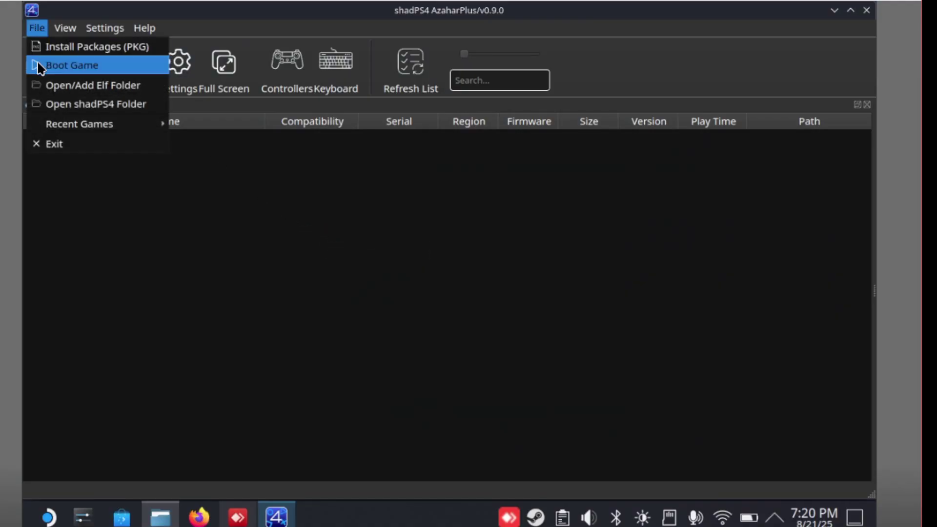
pyautogui.click(64, 46)
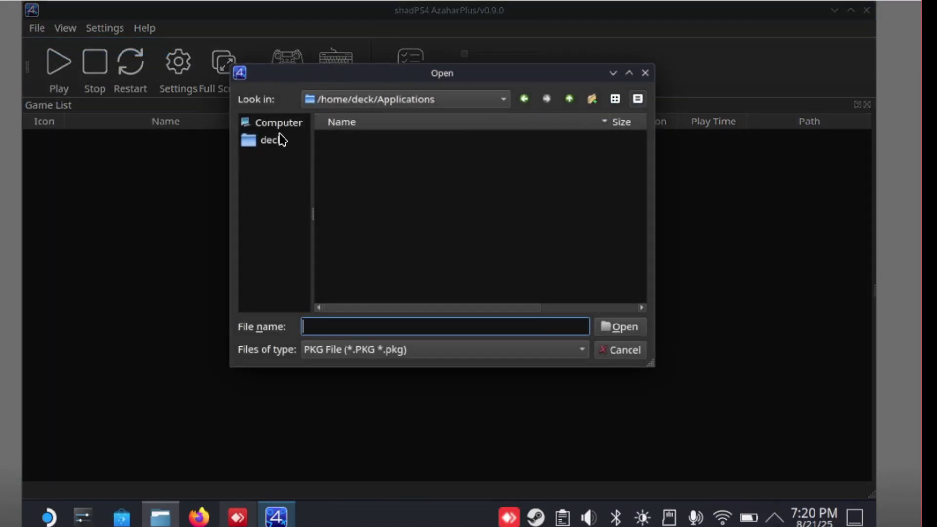
pyautogui.click(423, 107)
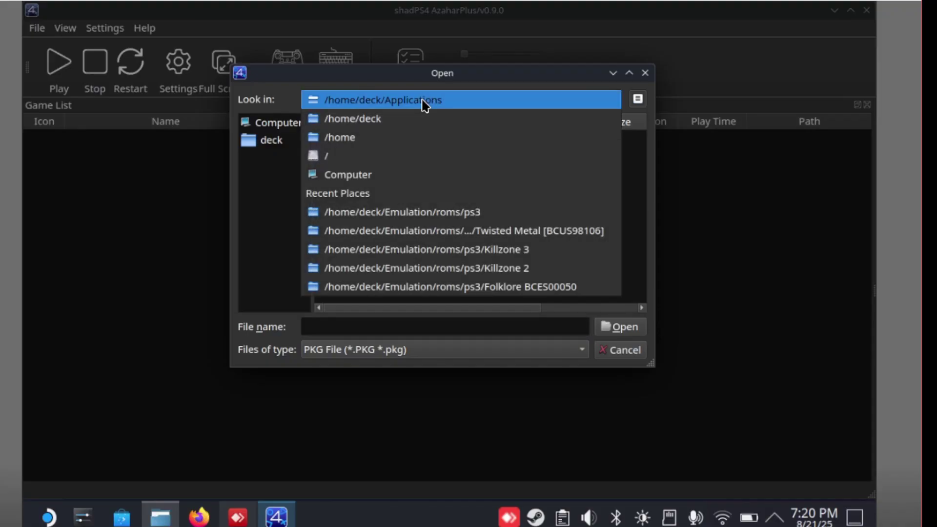
pyautogui.click(380, 128)
pyautogui.doubleClick(353, 184)
pyautogui.doubleClick(415, 139)
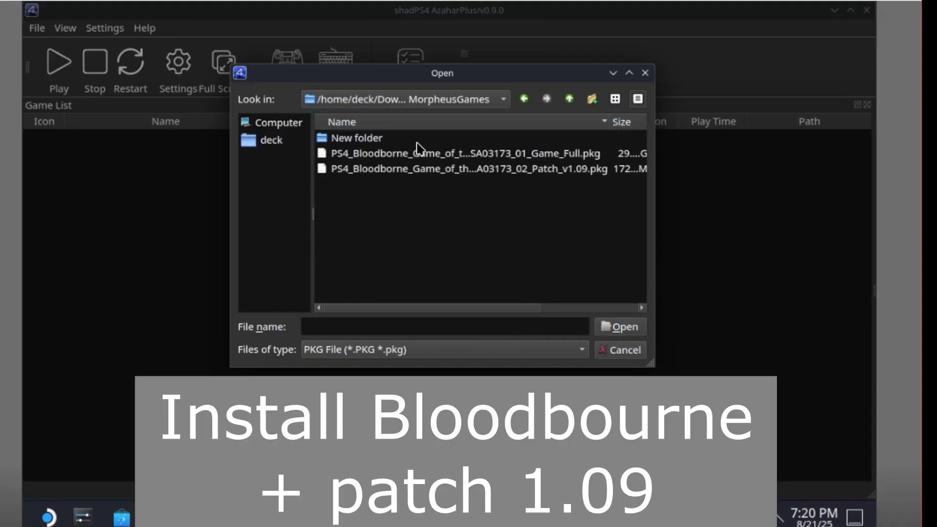
pyautogui.doubleClick(472, 156)
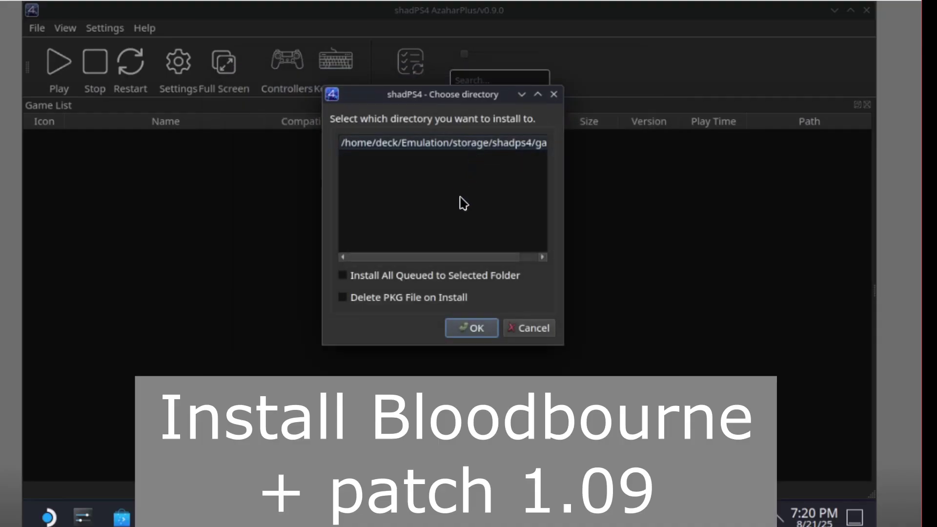
pyautogui.click(468, 329)
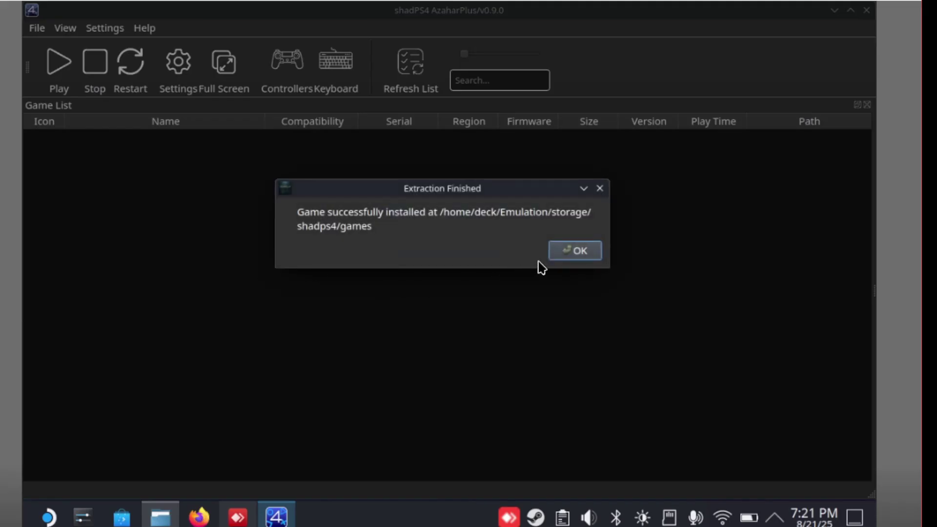
pyautogui.click(574, 250)
# Install the Bloodborne 02_Patch_v1.09.pkg package into the same games directory and close shadPS4.
pyautogui.click(37, 28)
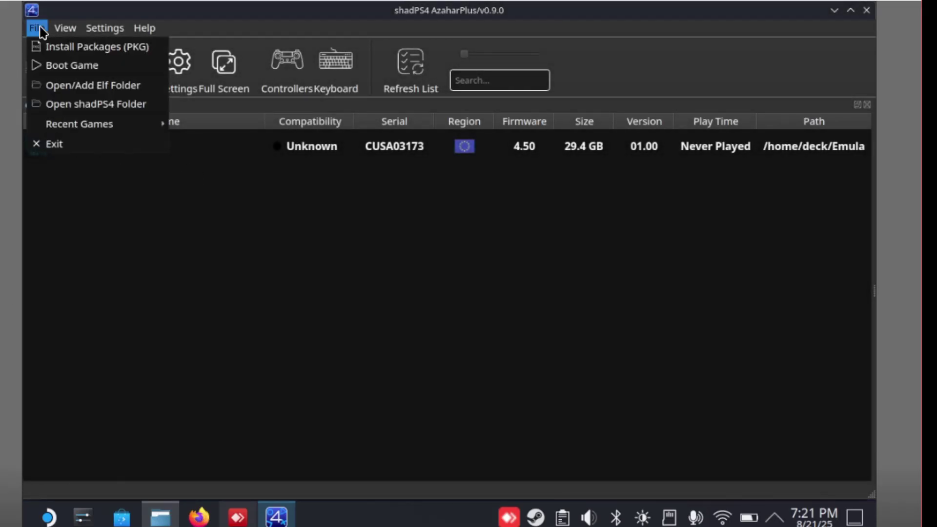
pyautogui.click(48, 44)
pyautogui.doubleClick(378, 171)
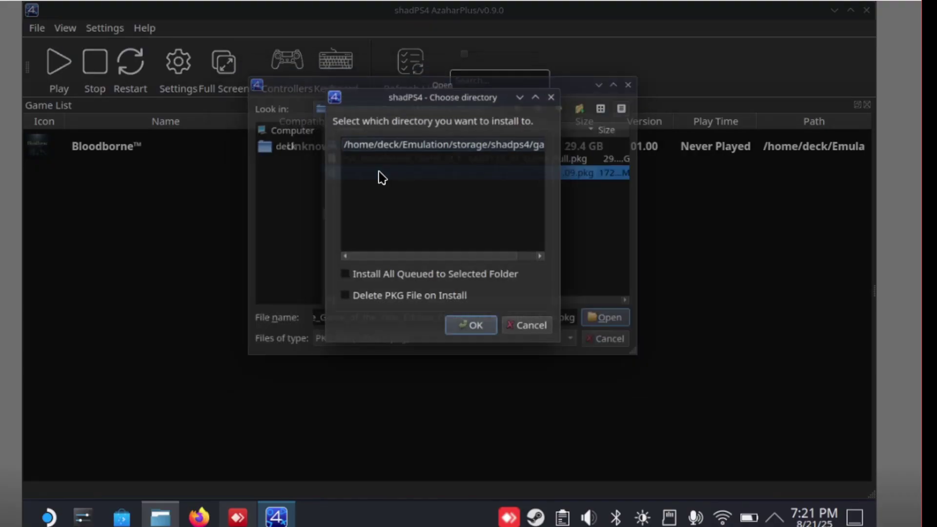
pyautogui.click(470, 329)
pyautogui.click(454, 249)
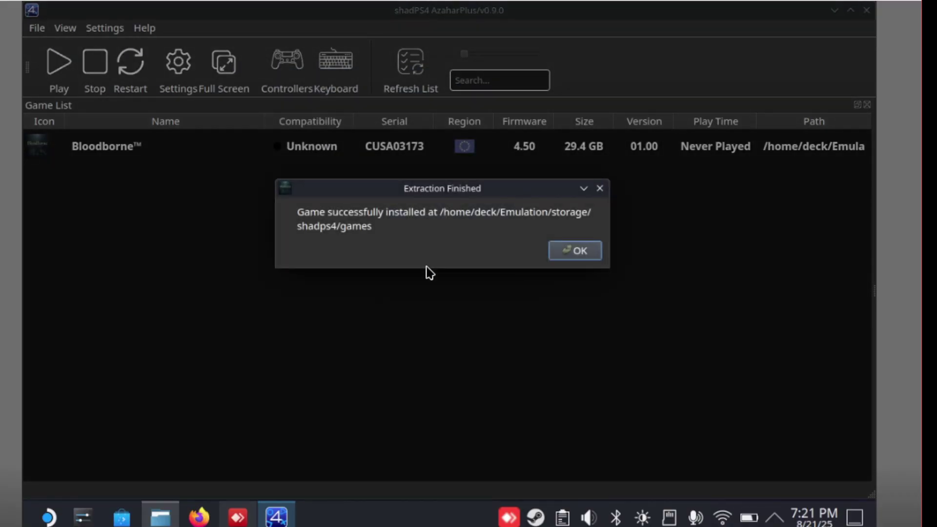
pyautogui.click(581, 252)
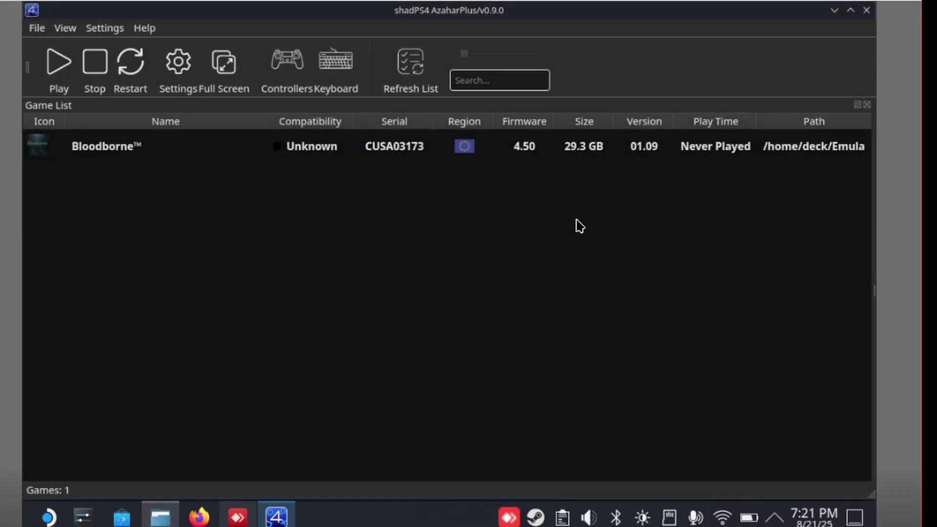
pyautogui.click(647, 155)
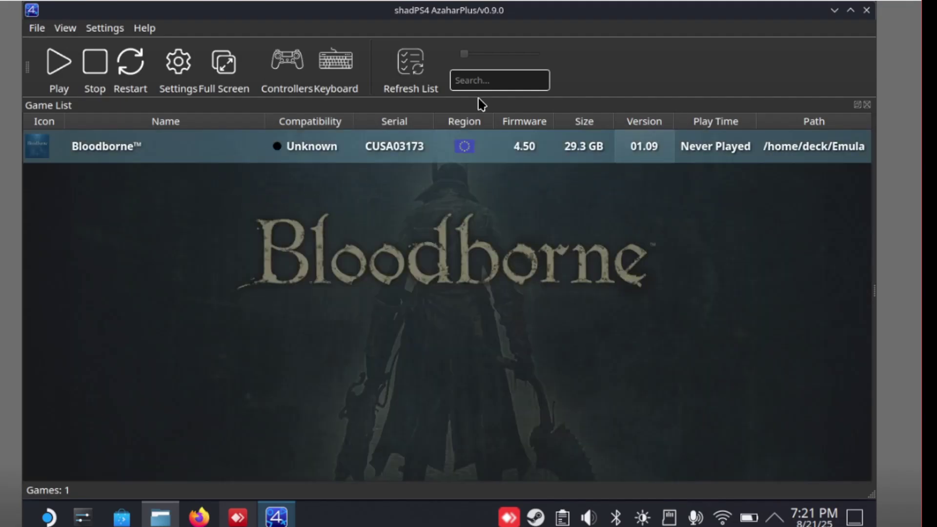
pyautogui.click(867, 10)
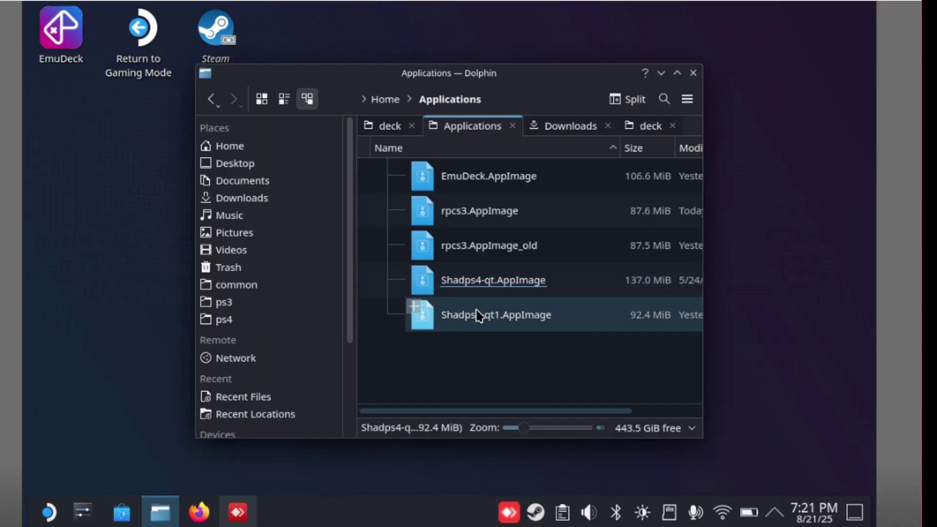
# Move the 137 MiB Shadps4-qt.AppImage to the trash and rename Shadps4-qt1.AppImage as Shadps4-qt.AppImage.
pyautogui.rightClick(487, 279)
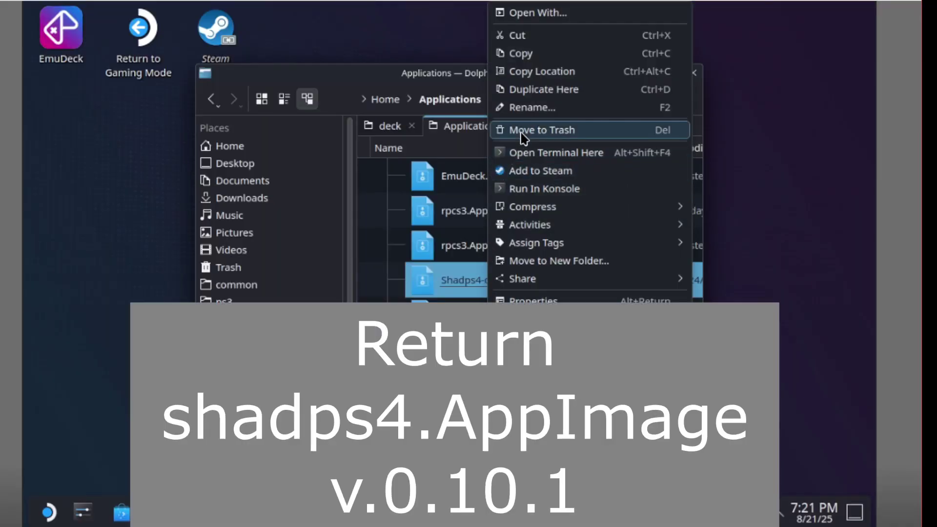
pyautogui.press('Escape')
pyautogui.click(520, 295)
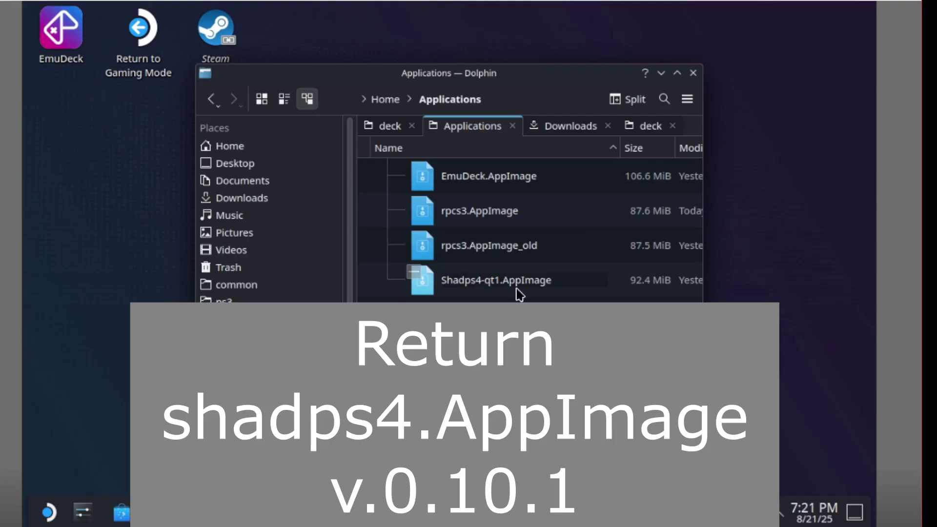
pyautogui.press('Return')
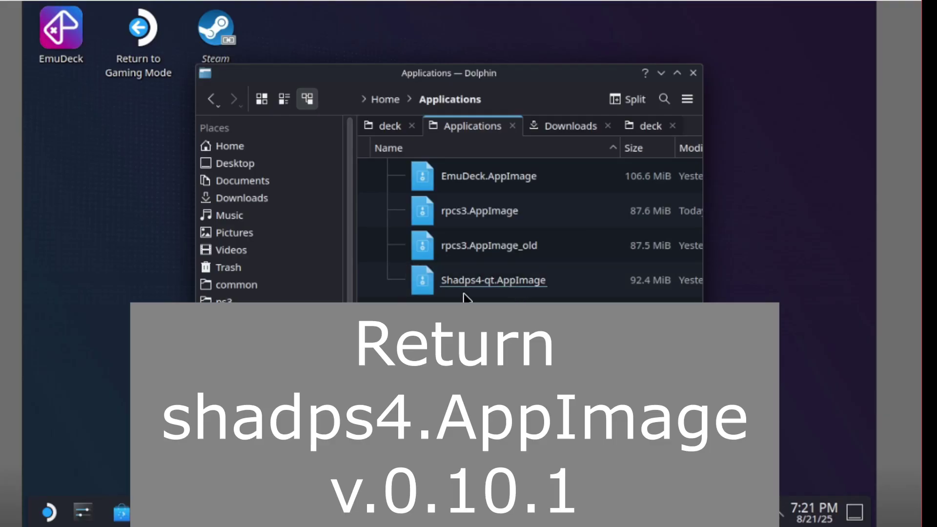
# Launch the restored Shadps4-qt.AppImage, check the Bloodborne entry in its game list, and close the emulator.
pyautogui.click(460, 280)
pyautogui.click(455, 255)
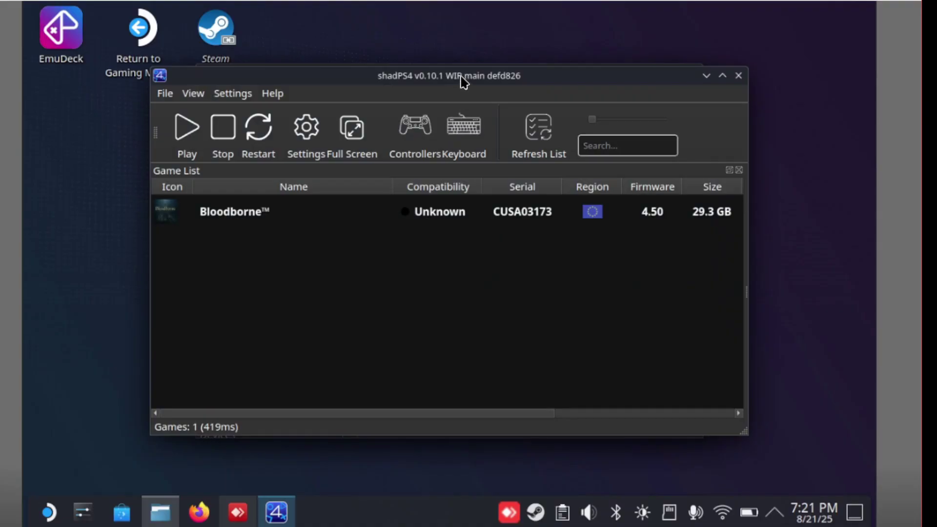
pyautogui.click(697, 65)
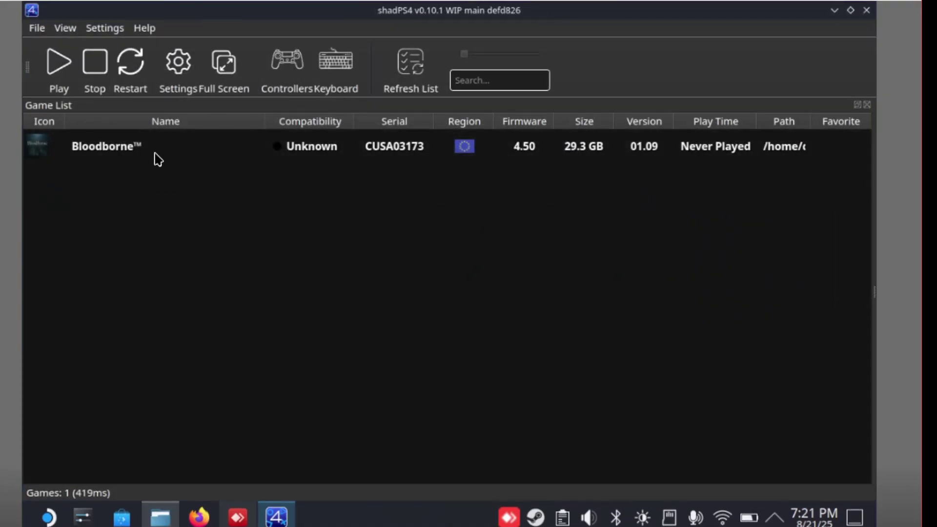
pyautogui.click(157, 148)
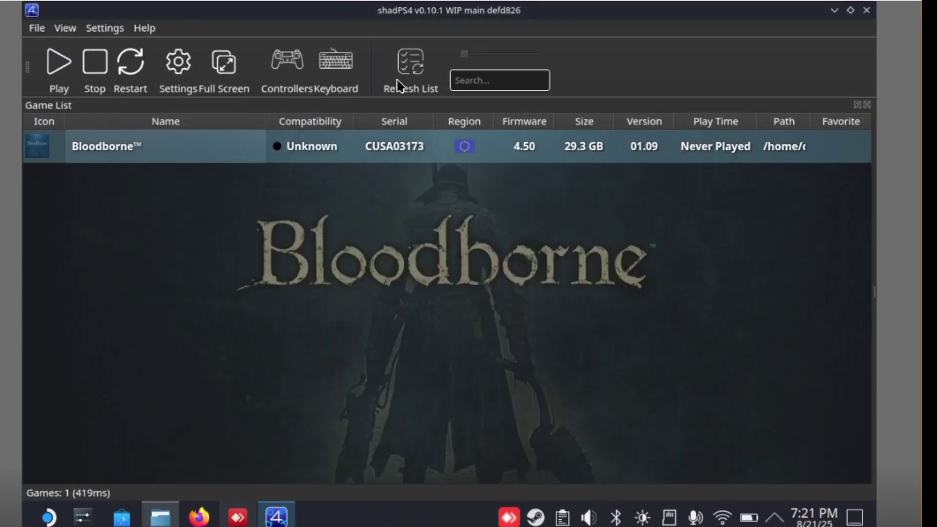
pyautogui.click(44, 33)
pyautogui.click(49, 32)
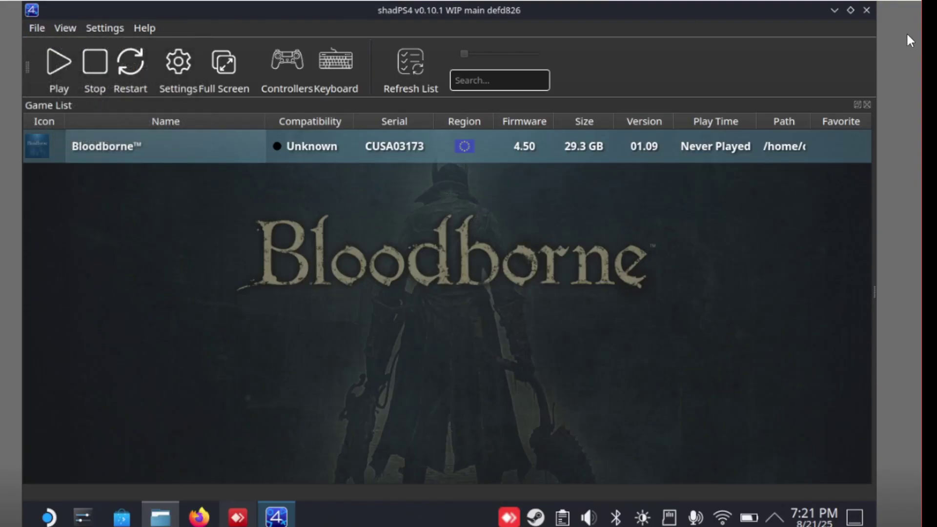
pyautogui.click(868, 11)
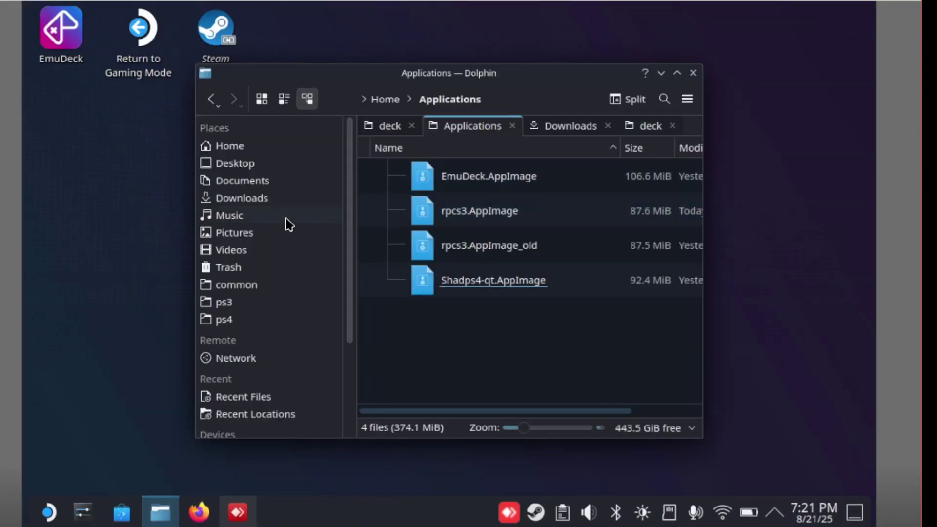
# Trash the leftover files in Downloads and open New folder inside Bloodborne Game of the Year Edition v1.09 by MorpheusGames.
pyautogui.click(566, 127)
pyautogui.press('Delete')
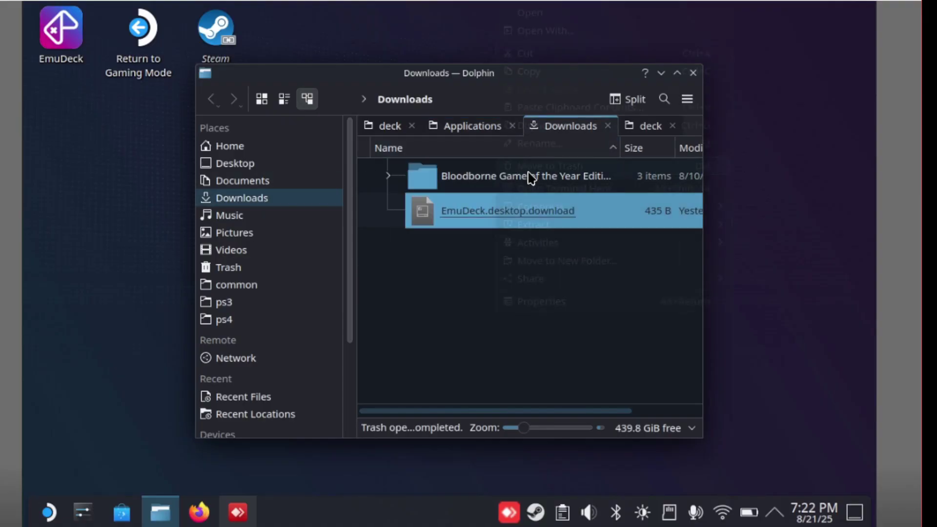
pyautogui.click(504, 179)
pyautogui.press('super+Page_Up')
pyautogui.click(299, 119)
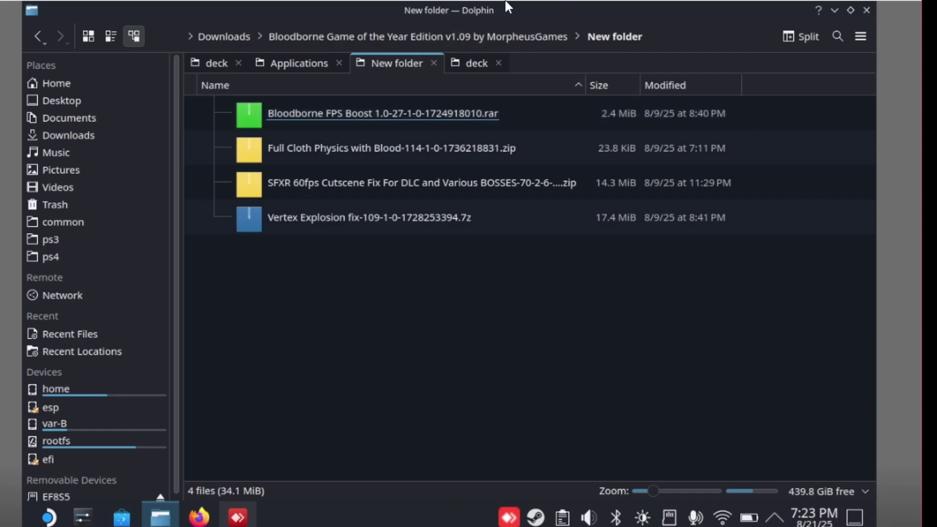
# Launch Shadps4-qt.AppImage from Applications and open Bloodborne's game folder from the game list.
pyautogui.click(286, 65)
pyautogui.click(288, 218)
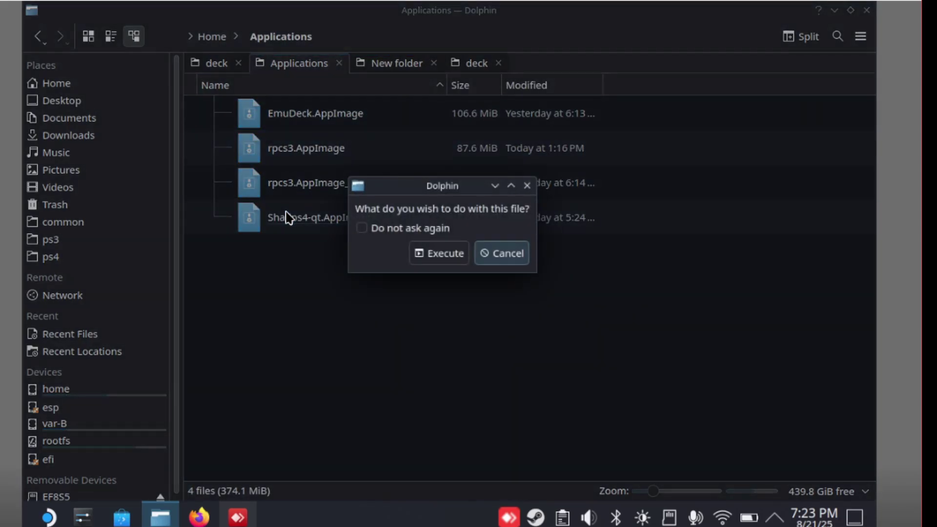
pyautogui.click(429, 254)
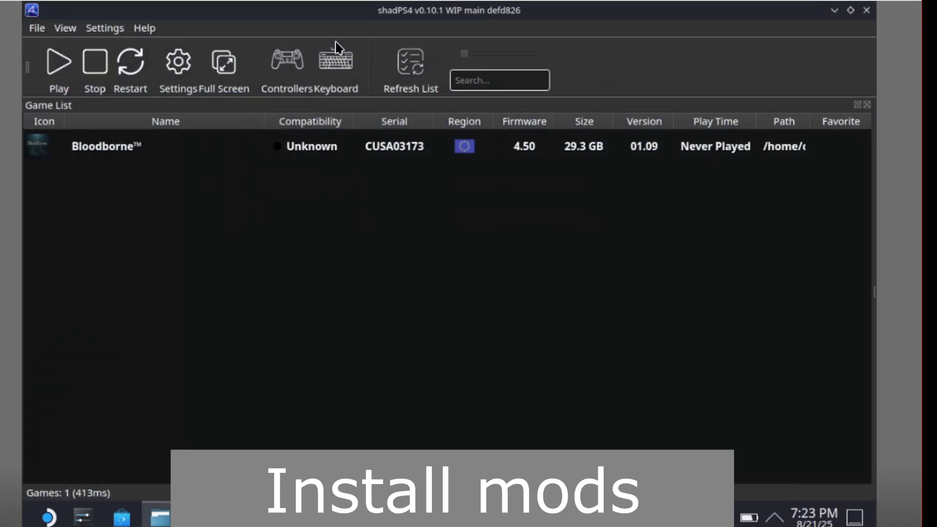
pyautogui.click(37, 28)
pyautogui.click(293, 163)
pyautogui.rightClick(293, 155)
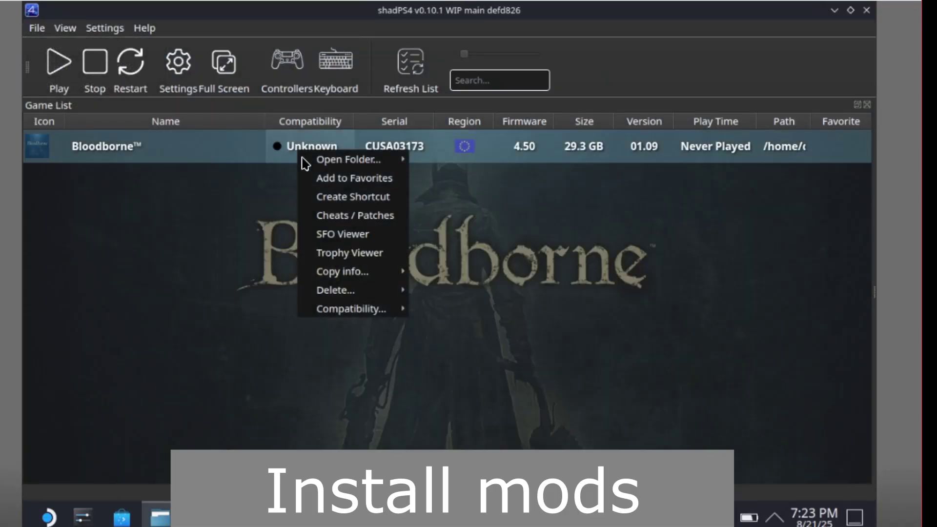
pyautogui.moveTo(335, 161)
pyautogui.click(462, 164)
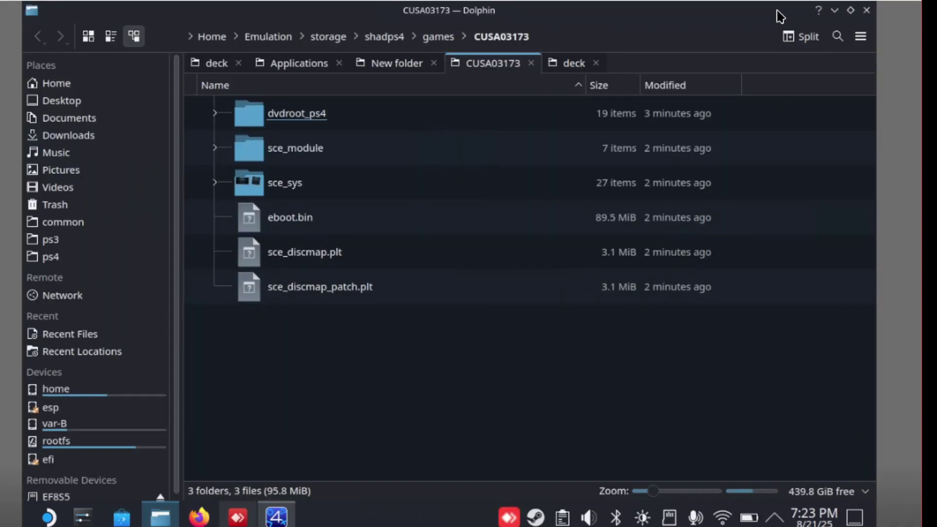
# Close shadPS4, shrink the CUSA03173 file window, and open its dvdroot_ps4 folder.
pyautogui.doubleClick(783, 17)
pyautogui.click(867, 10)
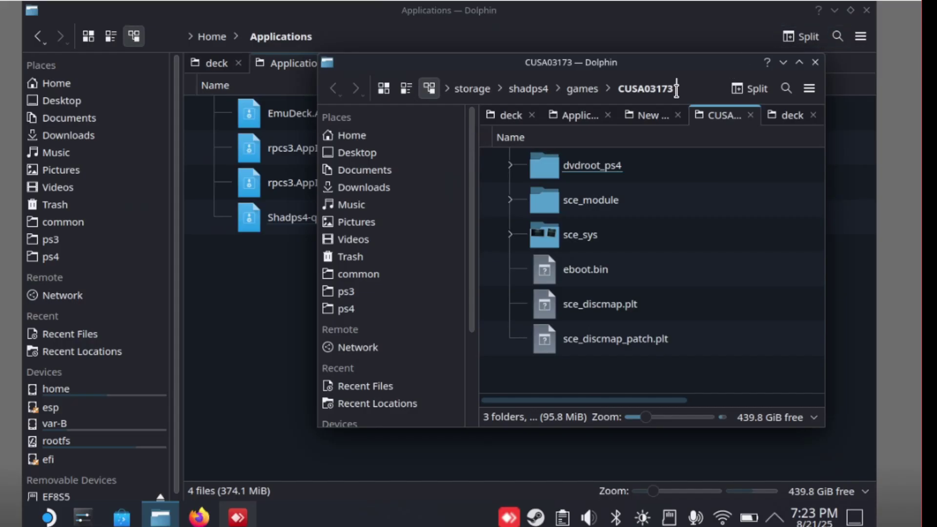
pyautogui.moveTo(640, 66); pyautogui.dragTo(644, 55)
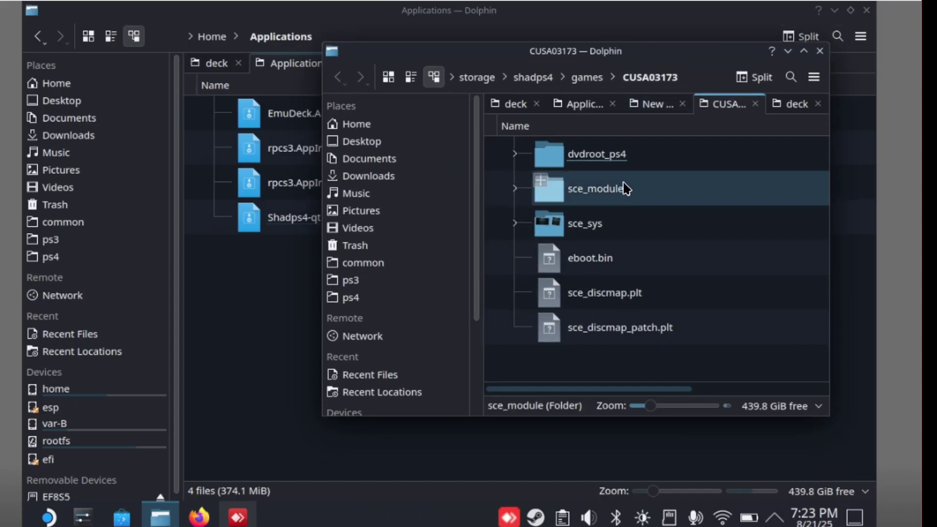
pyautogui.doubleClick(623, 157)
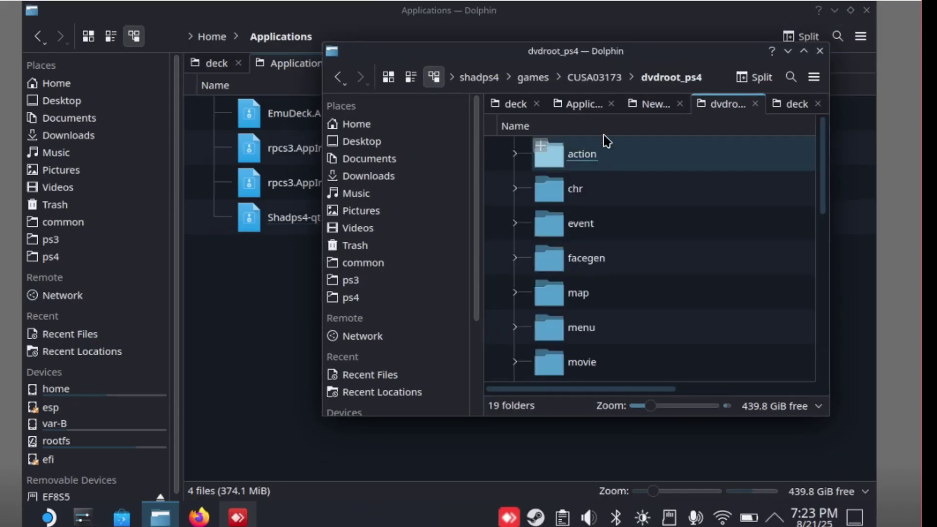
pyautogui.moveTo(829, 75); pyautogui.dragTo(856, 79)
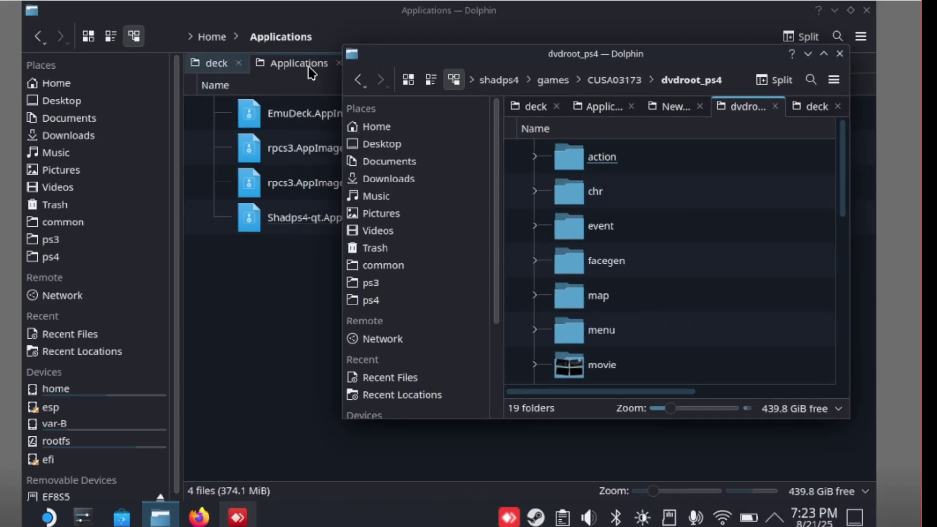
# Extract Bloodborne FPS Boost 1.0-27-1-0-1724918010.rar into the New folder that contains it.
pyautogui.click(394, 16)
pyautogui.click(373, 69)
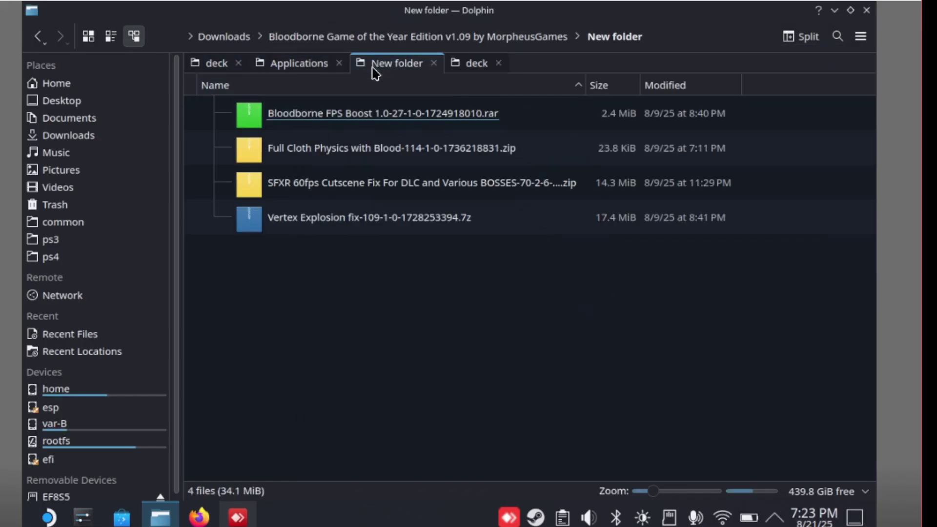
pyautogui.rightClick(340, 112)
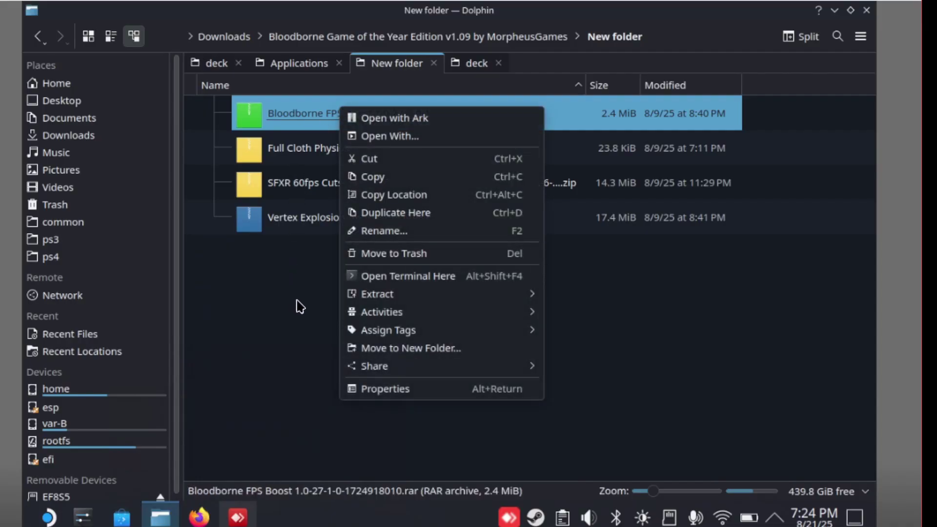
pyautogui.moveTo(428, 295)
pyautogui.click(554, 294)
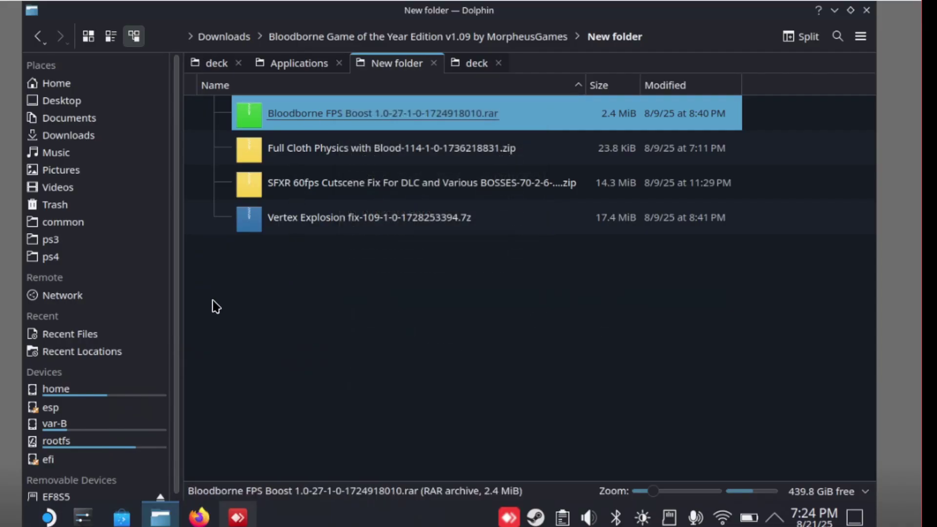
# Cut the extracted map folder and bring the dvdroot_ps4 window to the front.
pyautogui.click(297, 113)
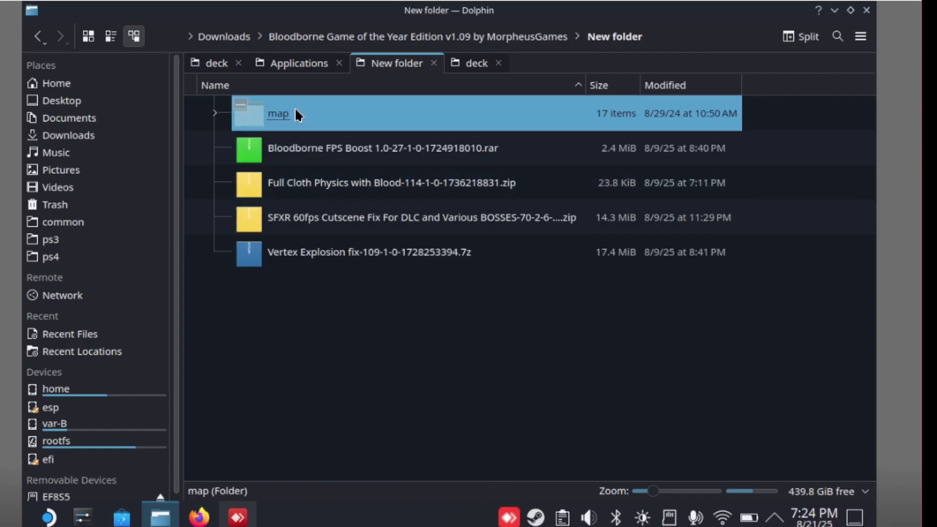
pyautogui.rightClick(296, 115)
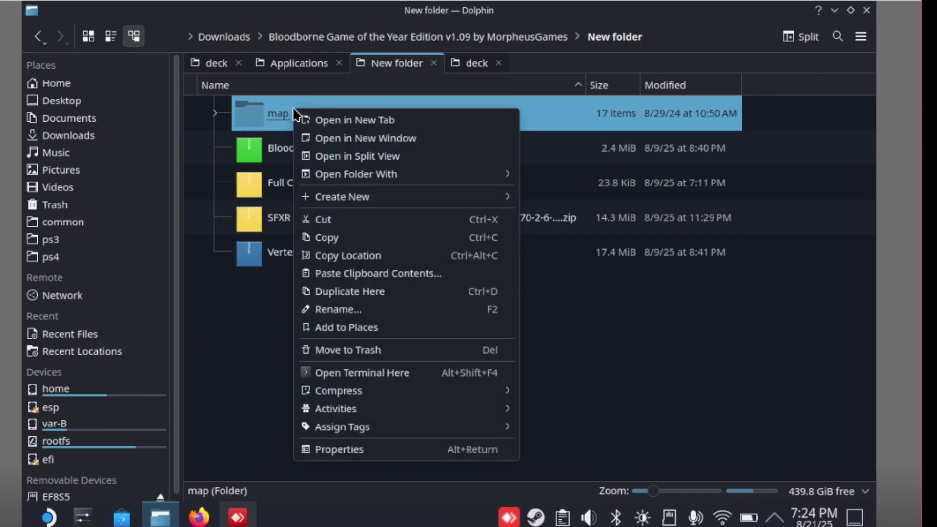
pyautogui.click(328, 220)
pyautogui.click(472, 68)
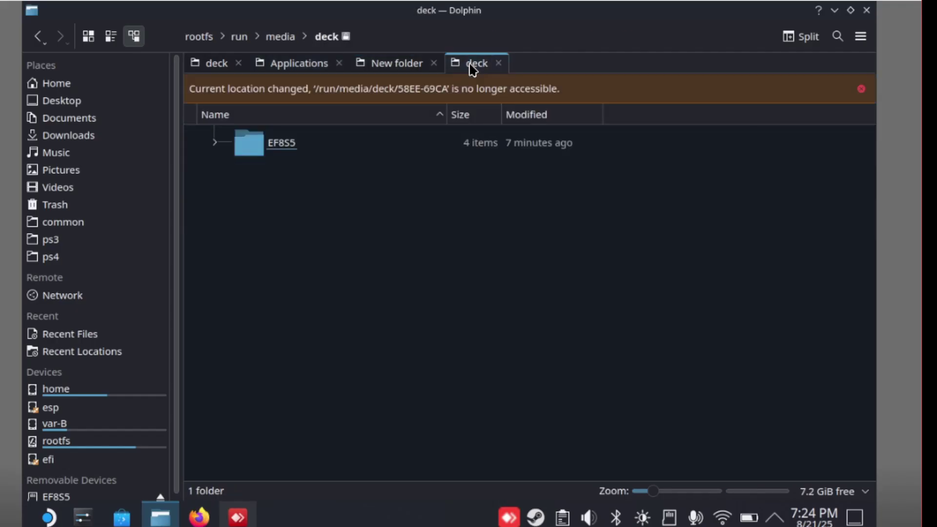
pyautogui.click(392, 68)
pyautogui.click(155, 521)
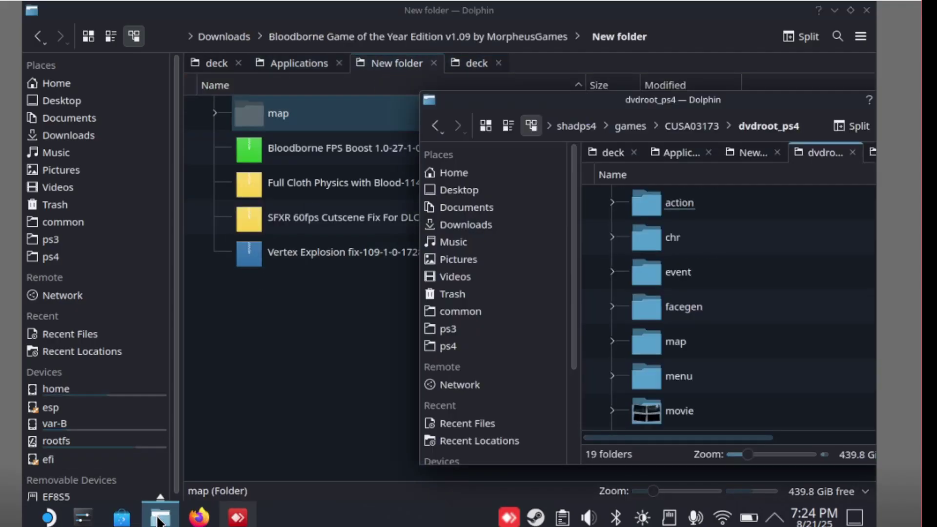
pyautogui.moveTo(608, 109); pyautogui.dragTo(467, 85)
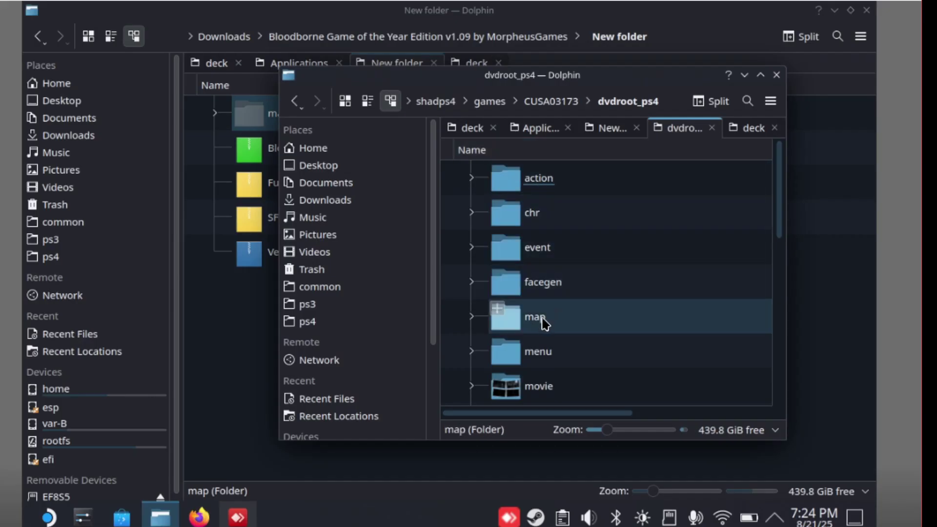
# Paste the map folder into dvdroot_ps4, merging it into the existing map folder and overwriting all duplicate files.
pyautogui.rightClick(452, 261)
pyautogui.click(461, 306)
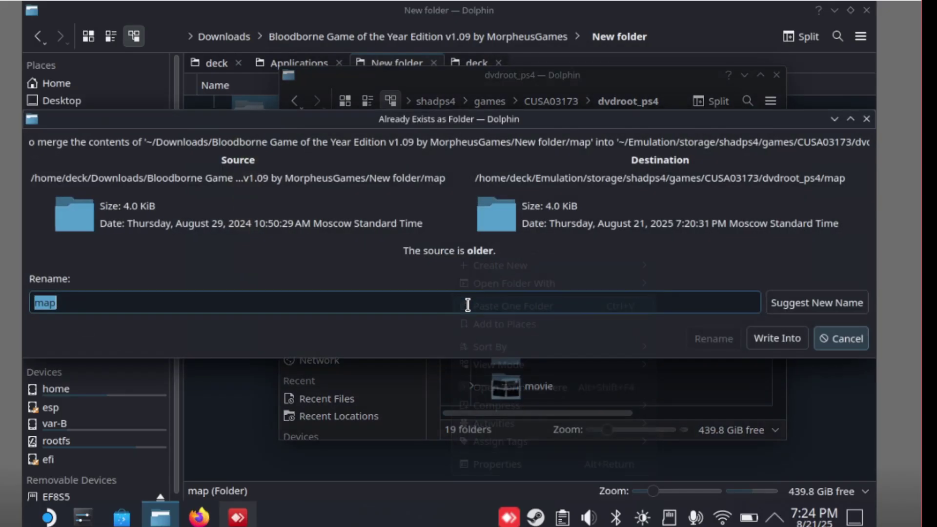
pyautogui.click(776, 342)
pyautogui.click(559, 338)
pyautogui.click(776, 342)
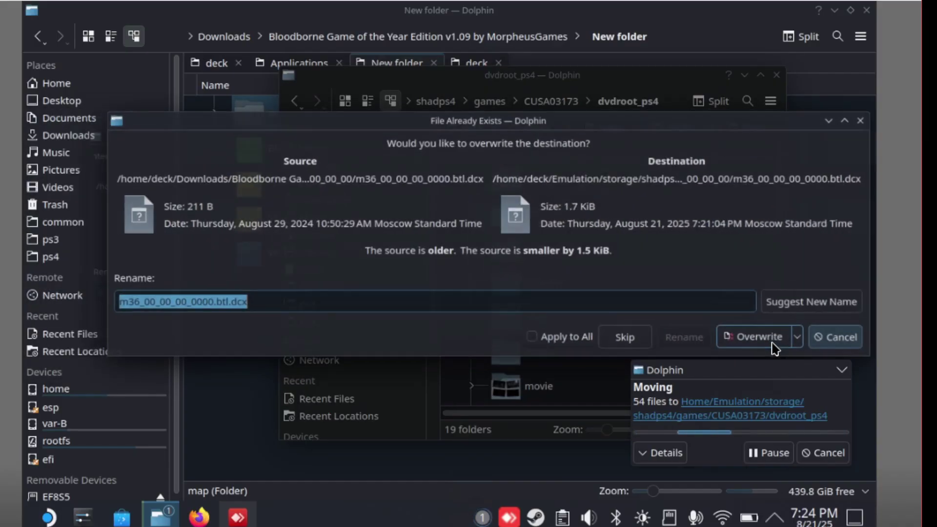
pyautogui.click(561, 338)
pyautogui.click(742, 342)
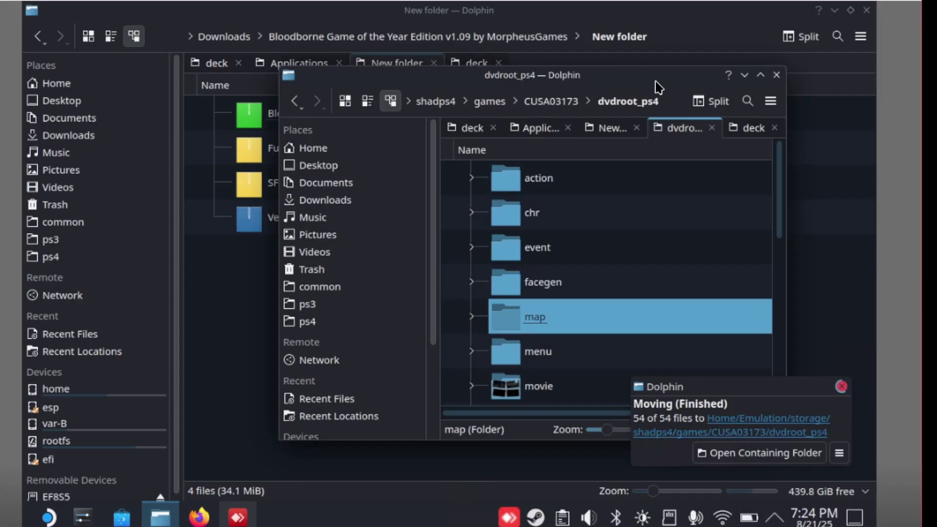
# Extract Full Cloth Physics with Blood-114-1-0-1736218831.zip into the New folder that contains it.
pyautogui.moveTo(654, 83); pyautogui.dragTo(670, 107)
pyautogui.click(268, 159)
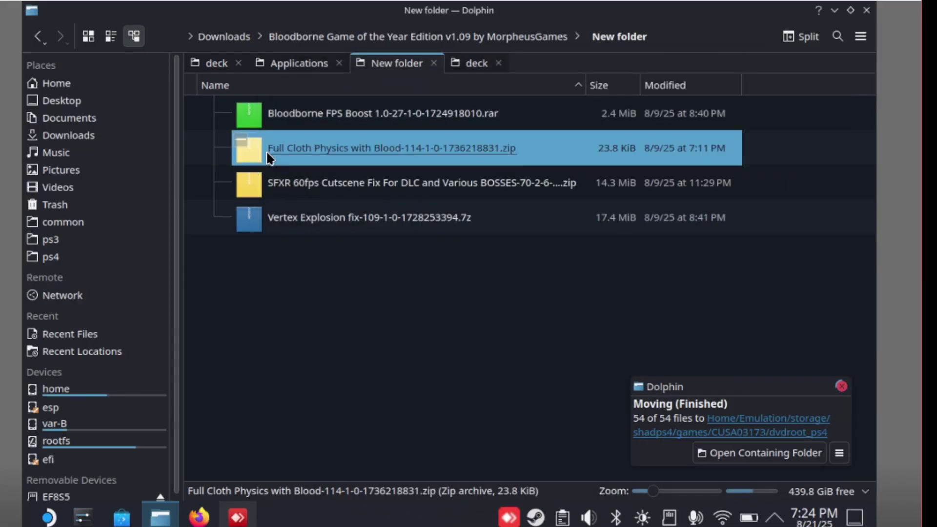
pyautogui.rightClick(297, 148)
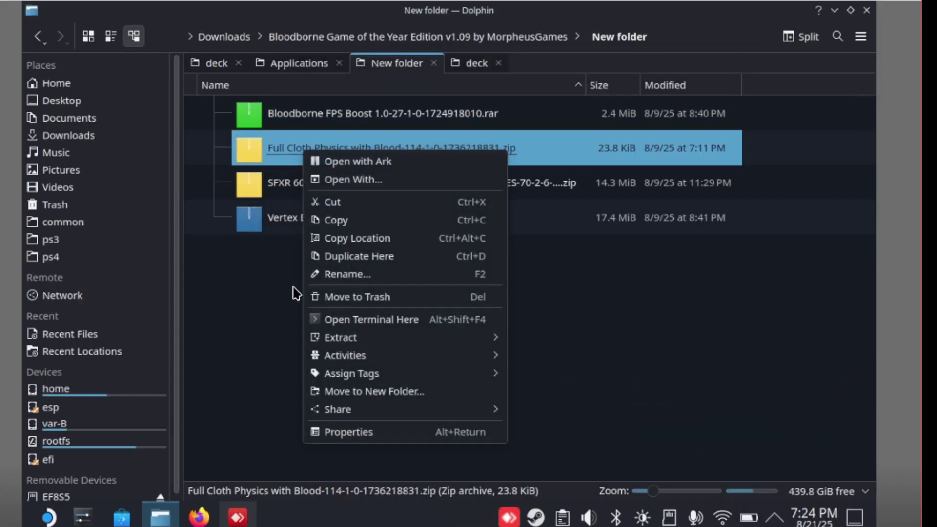
pyautogui.moveTo(368, 339)
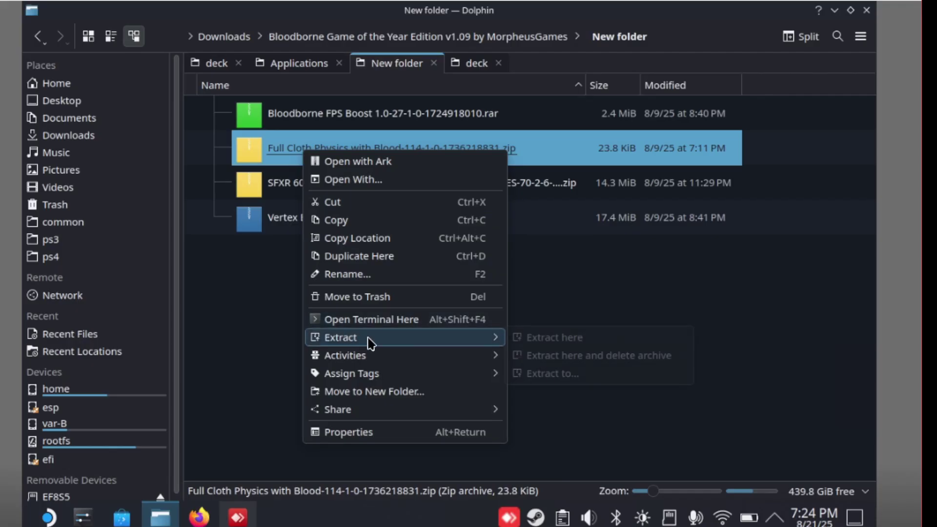
pyautogui.click(529, 343)
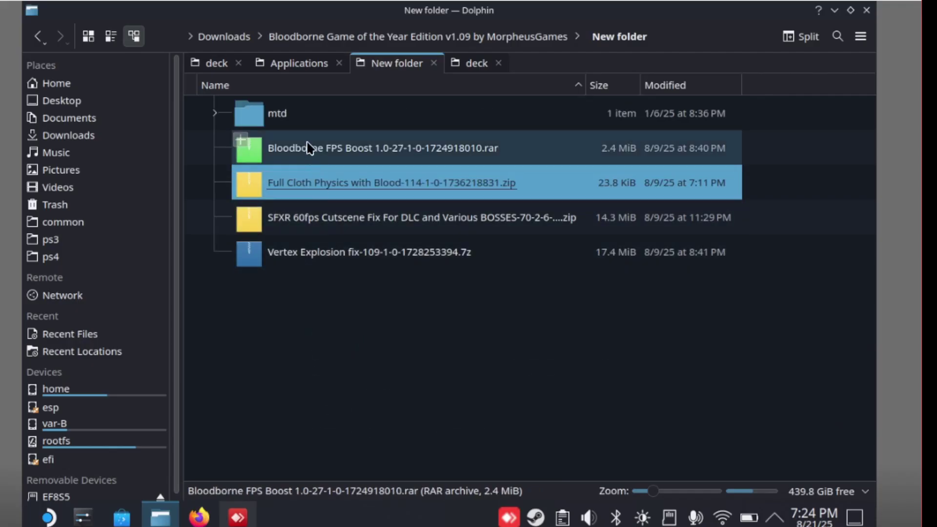
# Cut the extracted mtd folder and bring the game's dvdroot_ps4 window to the front.
pyautogui.click(282, 109)
pyautogui.rightClick(282, 109)
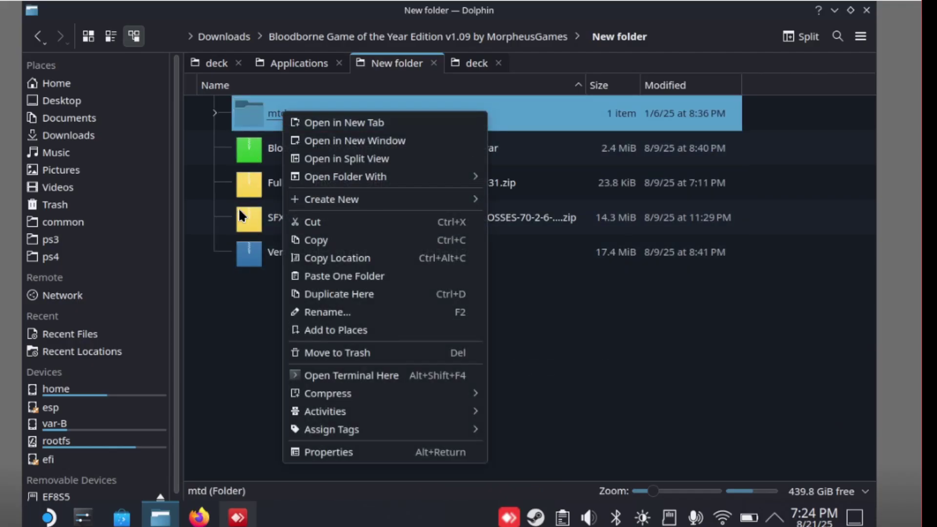
pyautogui.click(312, 222)
pyautogui.click(162, 517)
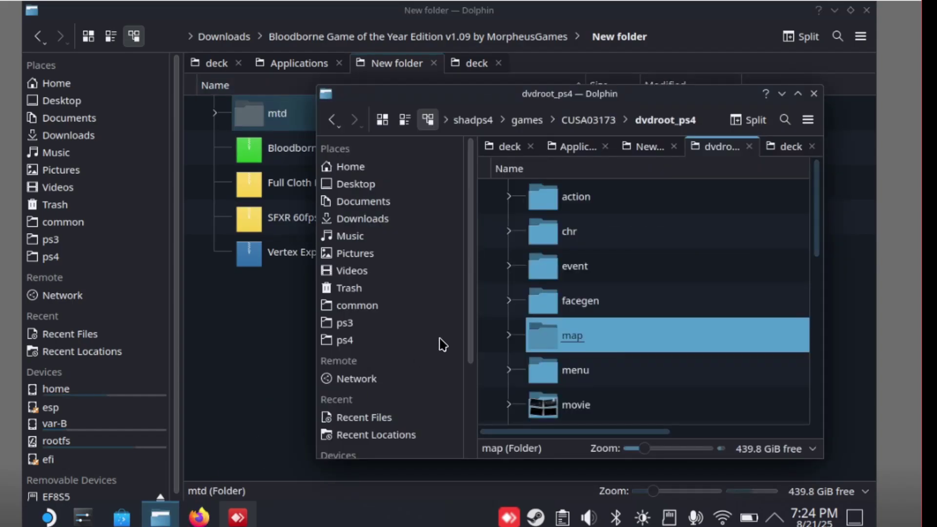
# Paste the mtd folder into dvdroot_ps4, merging it into the existing mtd folder and overwriting all duplicate files.
pyautogui.scroll(-3, 628, 292)
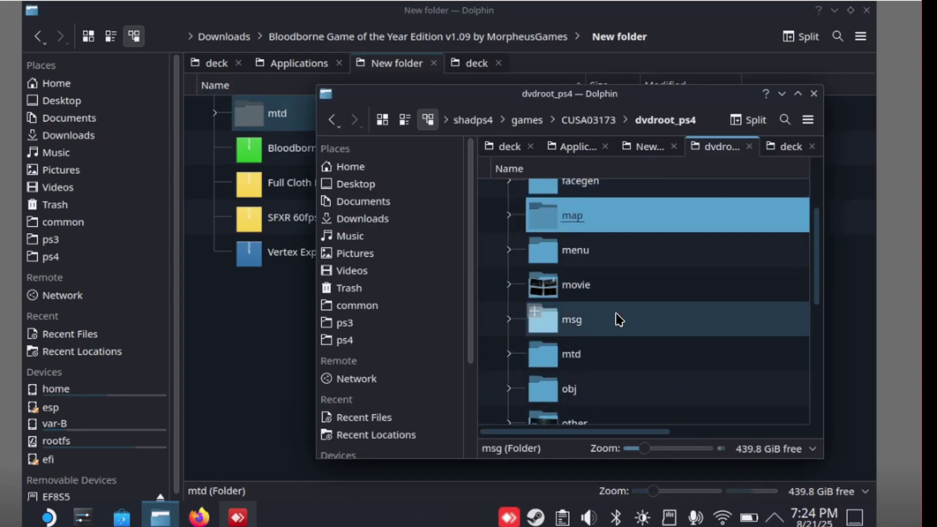
pyautogui.rightClick(495, 245)
pyautogui.click(530, 299)
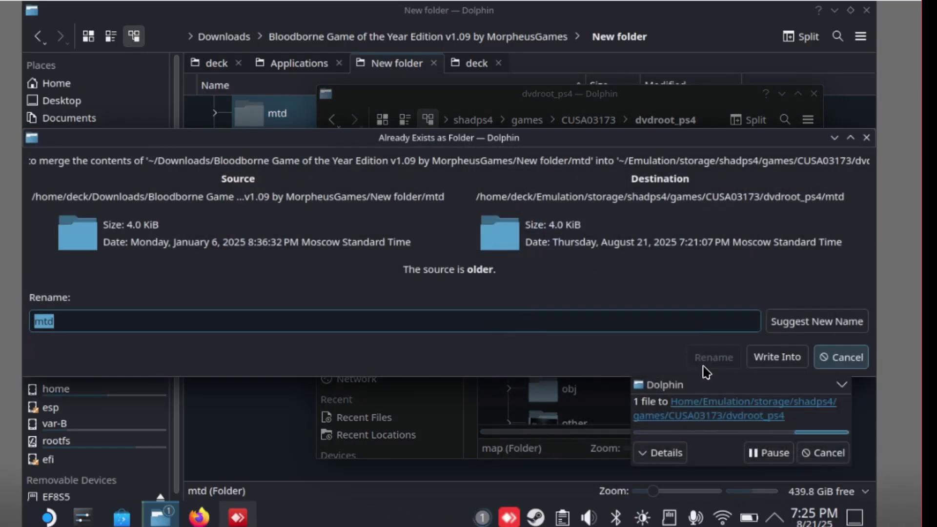
pyautogui.click(777, 357)
pyautogui.click(569, 357)
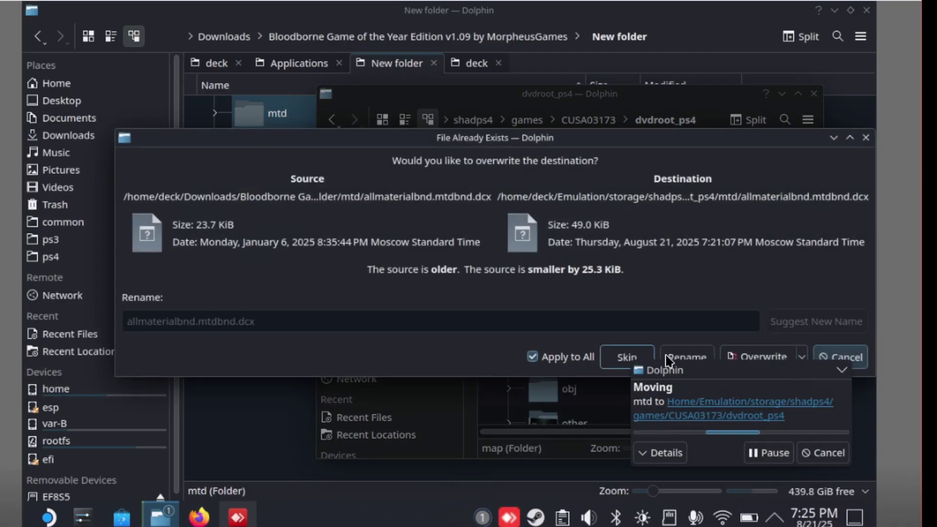
pyautogui.click(776, 357)
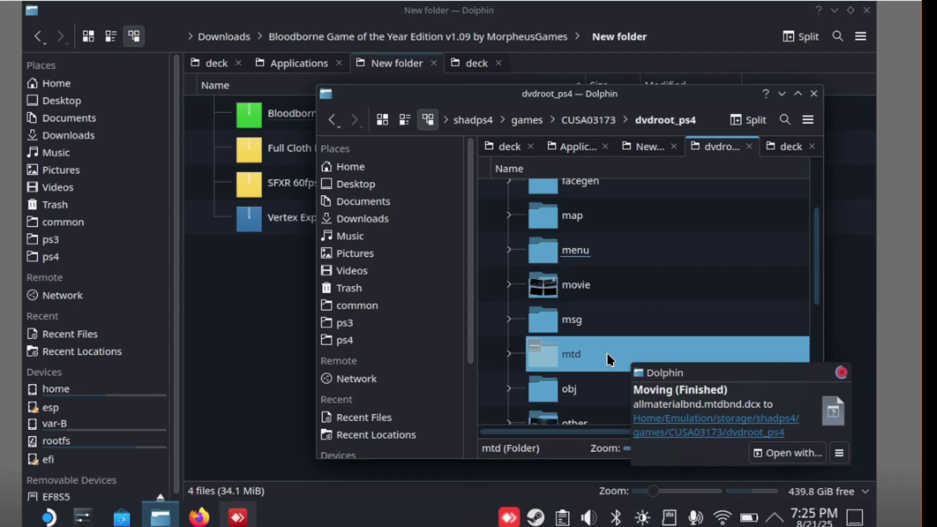
# Extract SFXR 60fps Cutscene Fix For DLC and Various BOSSES-70-2-6-1732326720.zip into the New folder that contains it.
pyautogui.click(257, 278)
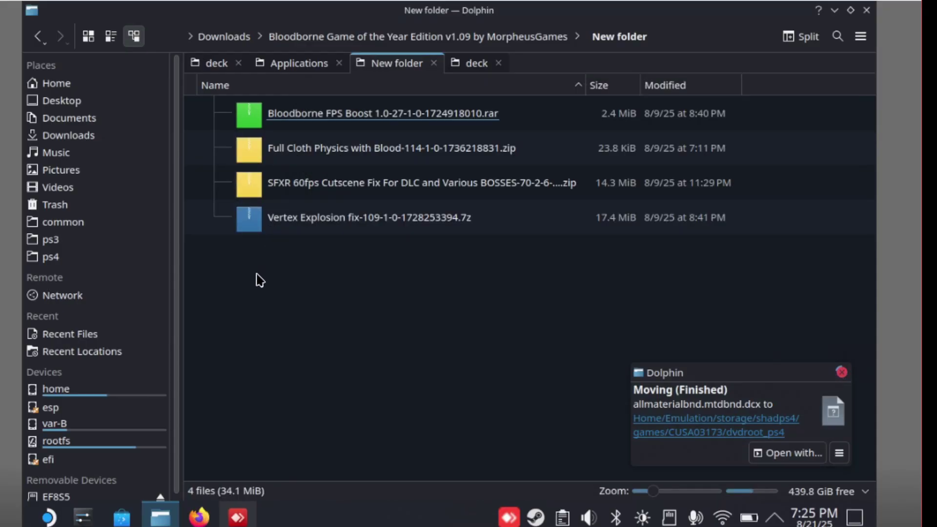
pyautogui.rightClick(315, 193)
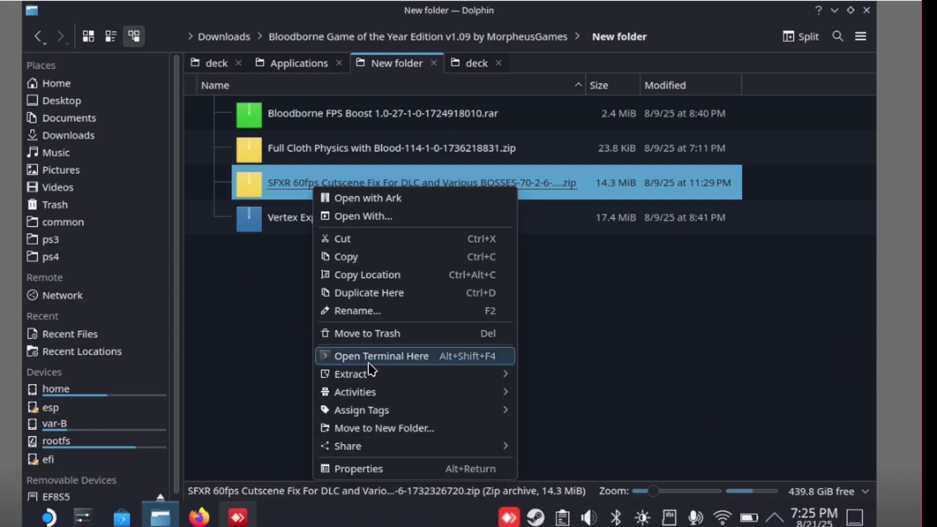
pyautogui.click(540, 376)
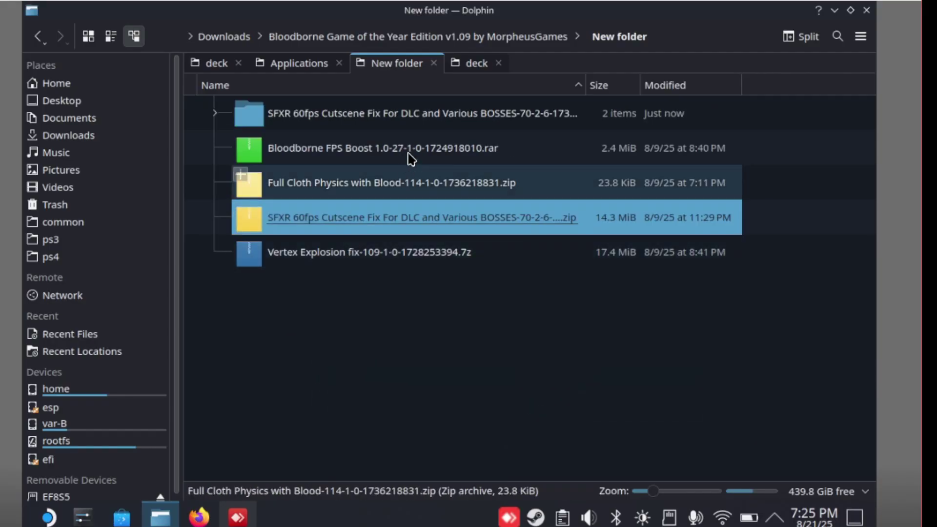
# Cut the remo and sfx folders from dvdroot_ps4 inside the extracted SFXR folder and bring the game's dvdroot_ps4 window to the front.
pyautogui.click(404, 117)
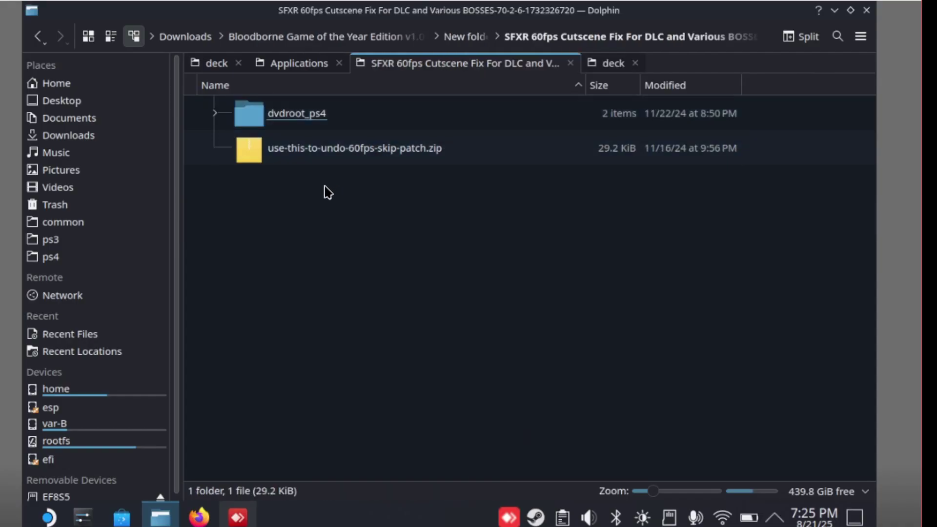
pyautogui.click(300, 117)
pyautogui.hotkey('ctrl', 'a')
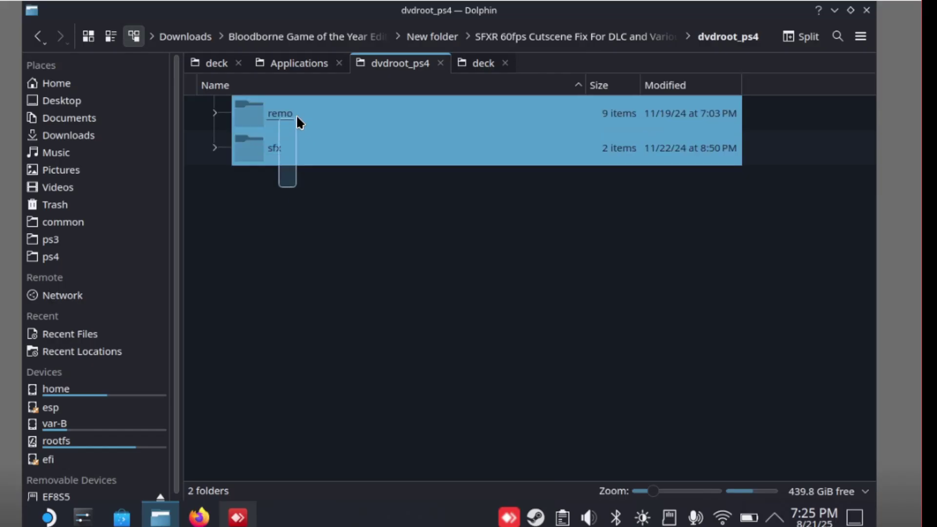
pyautogui.rightClick(298, 118)
pyautogui.click(327, 171)
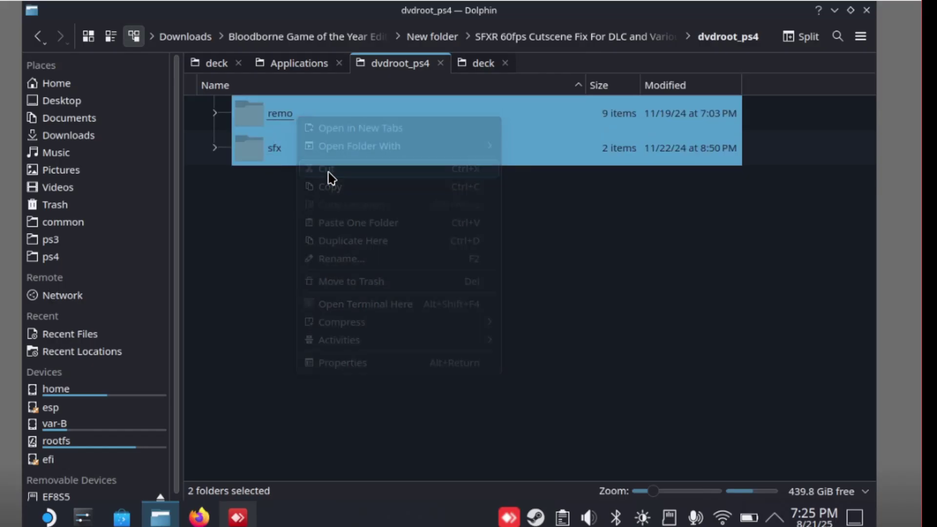
pyautogui.click(160, 516)
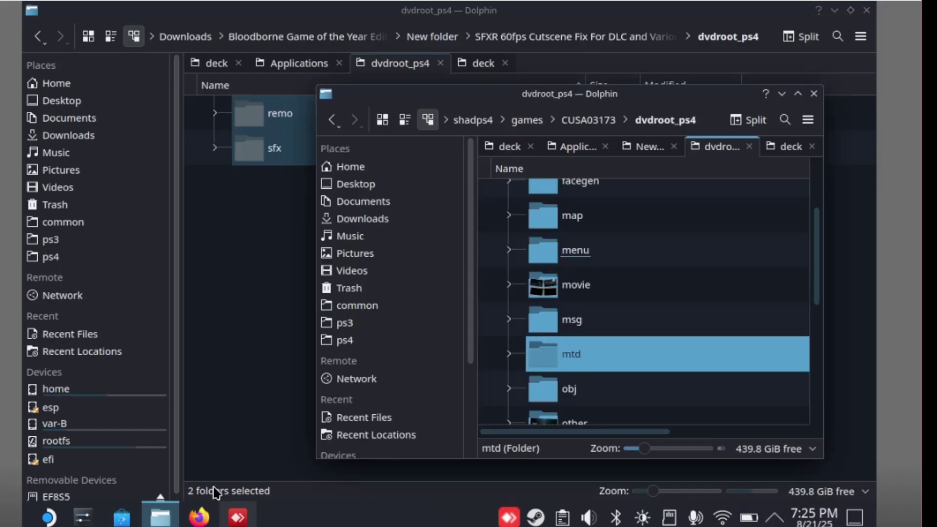
# Paste remo and sfx into the game's dvdroot_ps4, merging both with the existing folders and overwriting all duplicate files.
pyautogui.rightClick(491, 250)
pyautogui.click(512, 299)
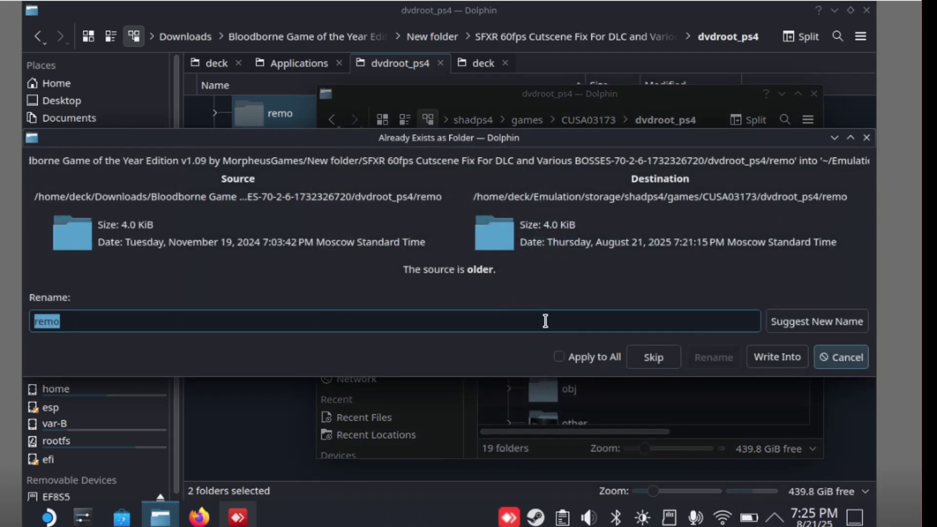
pyautogui.click(578, 361)
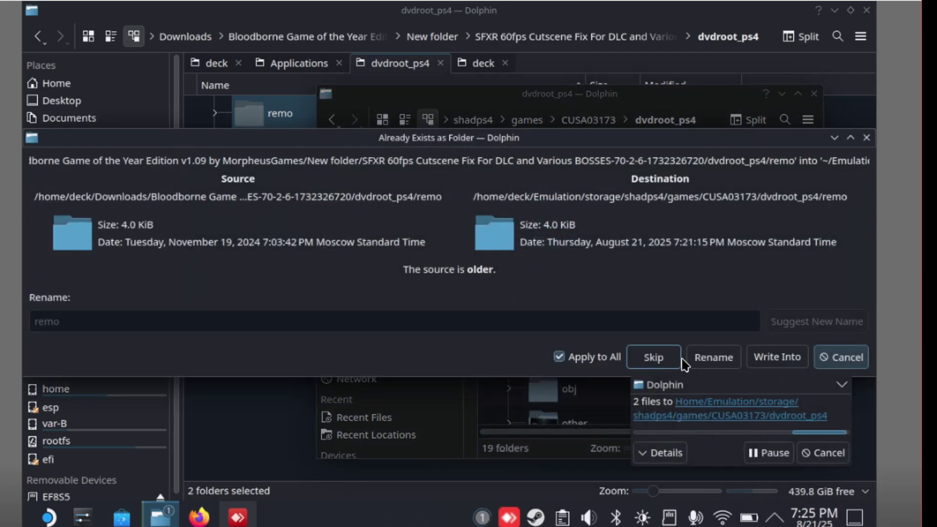
pyautogui.click(767, 359)
pyautogui.click(481, 233)
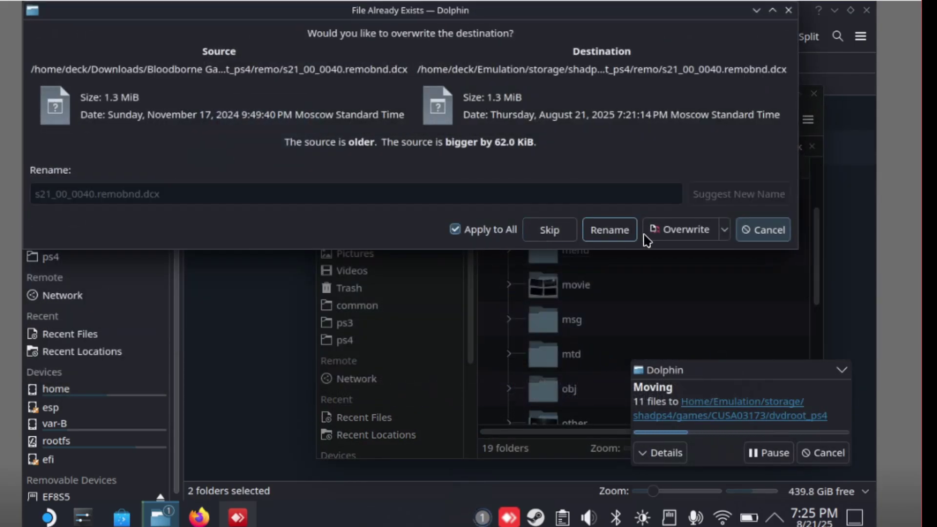
pyautogui.click(662, 236)
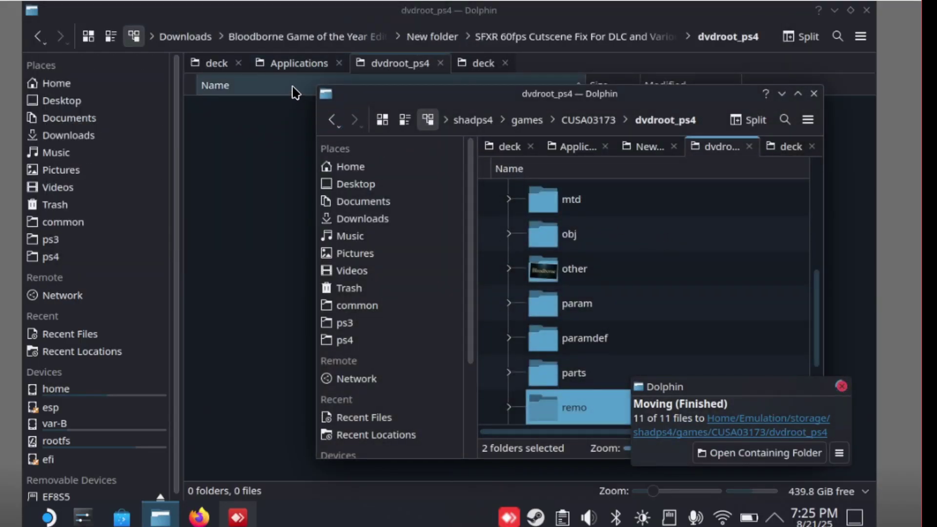
# Return to New folder in the downloads window and move the extracted SFXR 60fps Cutscene Fix folder to the trash.
pyautogui.click(329, 71)
pyautogui.click(43, 39)
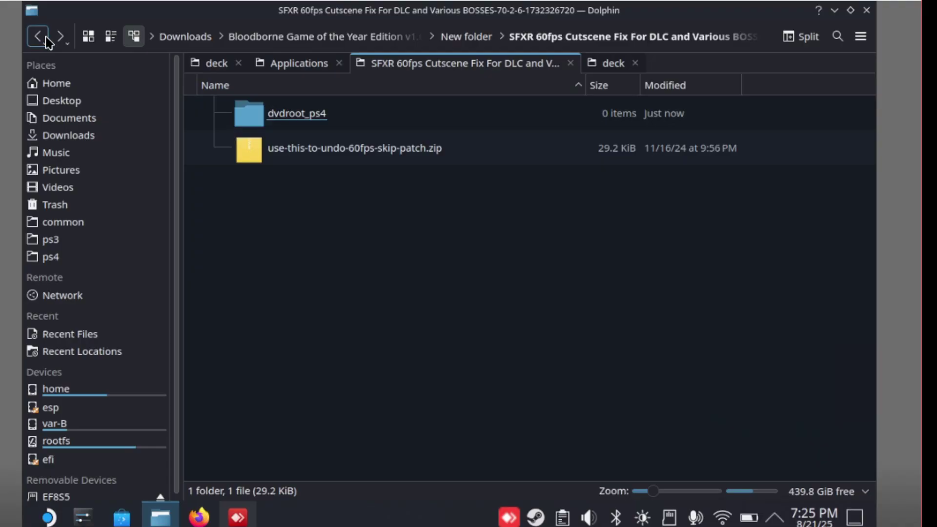
pyautogui.click(48, 43)
pyautogui.rightClick(303, 115)
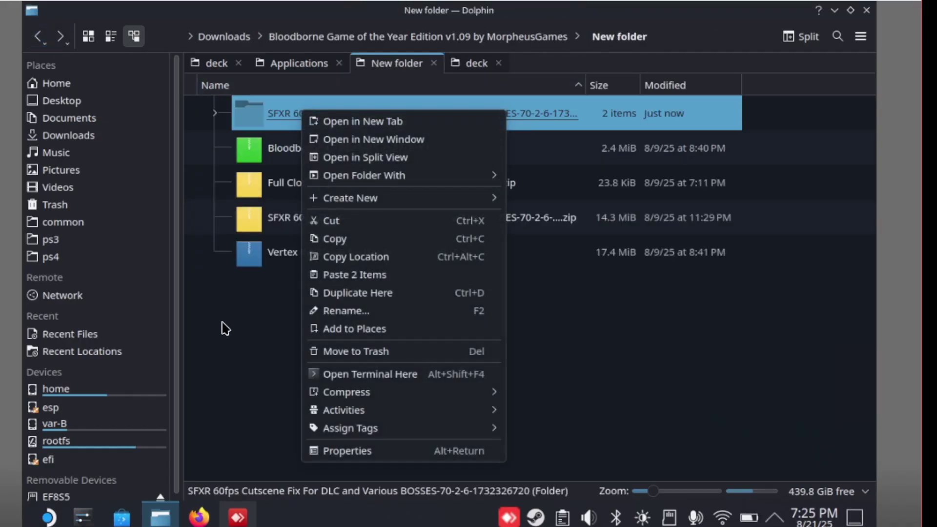
pyautogui.click(335, 356)
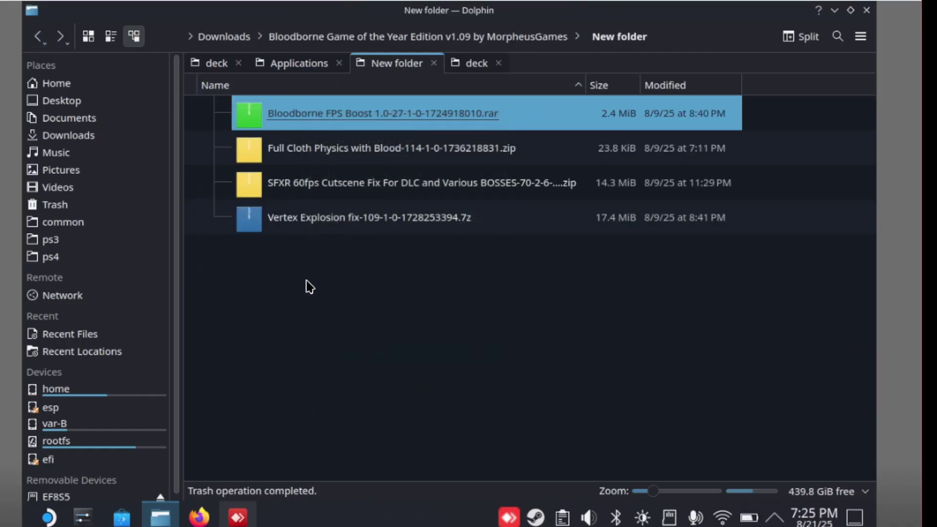
# Extract Vertex Explosion fix-109-1-0-1728253394.7z into the New folder that contains it.
pyautogui.rightClick(315, 223)
pyautogui.moveTo(510, 406)
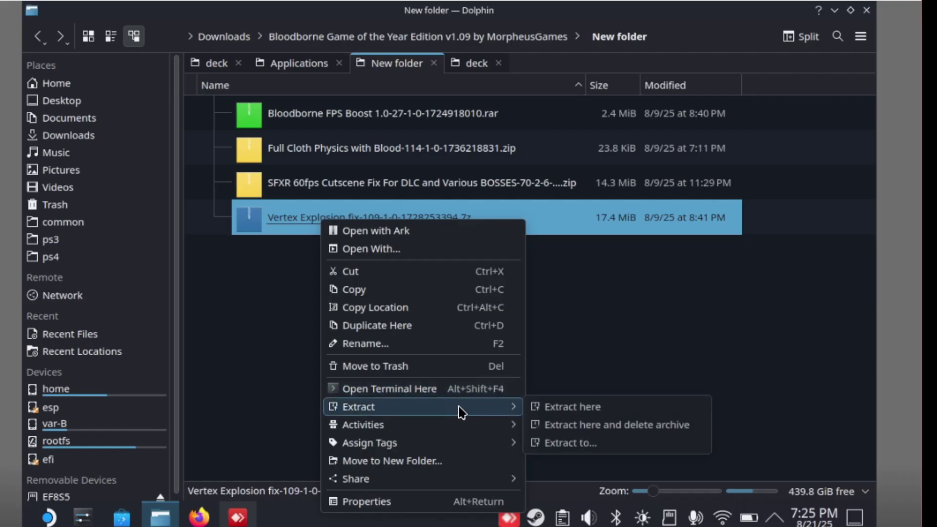
pyautogui.click(552, 408)
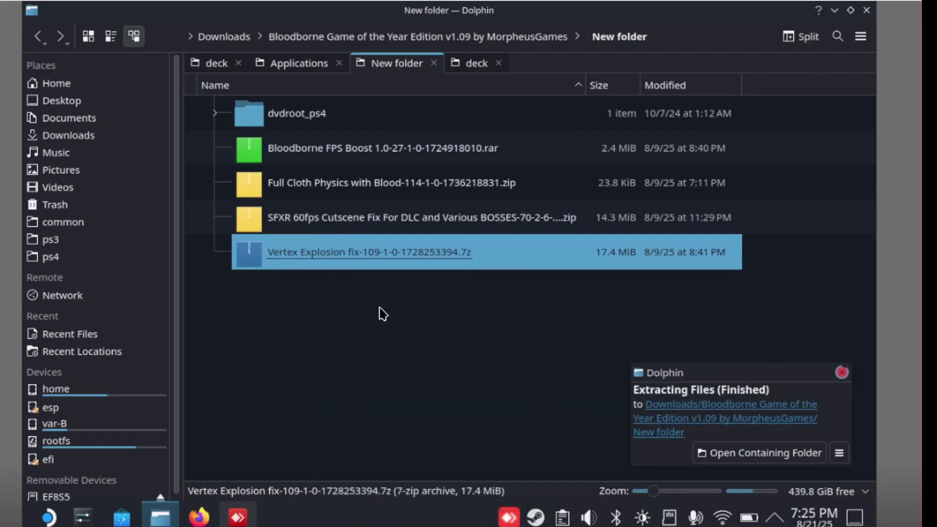
# Cut the parts folder from the newly extracted dvdroot_ps4 folder and bring the game's dvdroot_ps4 window to the front.
pyautogui.doubleClick(279, 112)
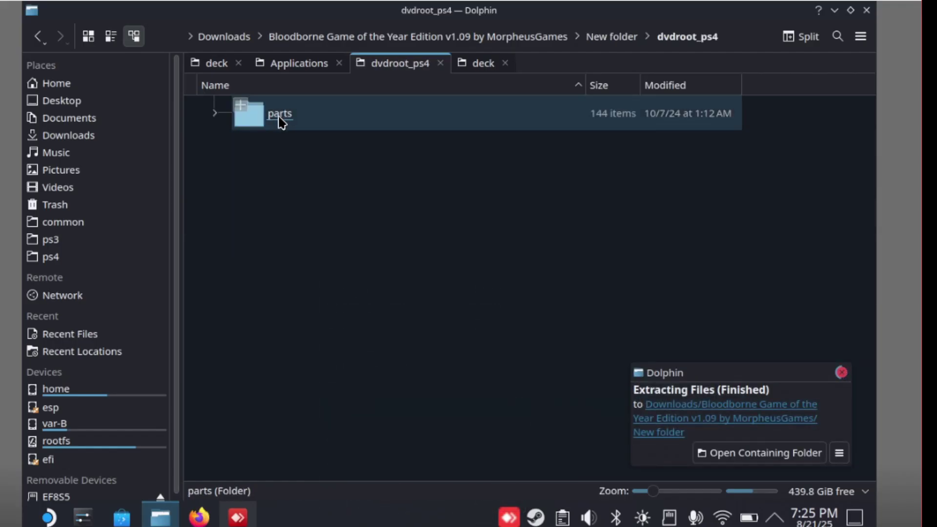
pyautogui.rightClick(278, 120)
pyautogui.click(288, 227)
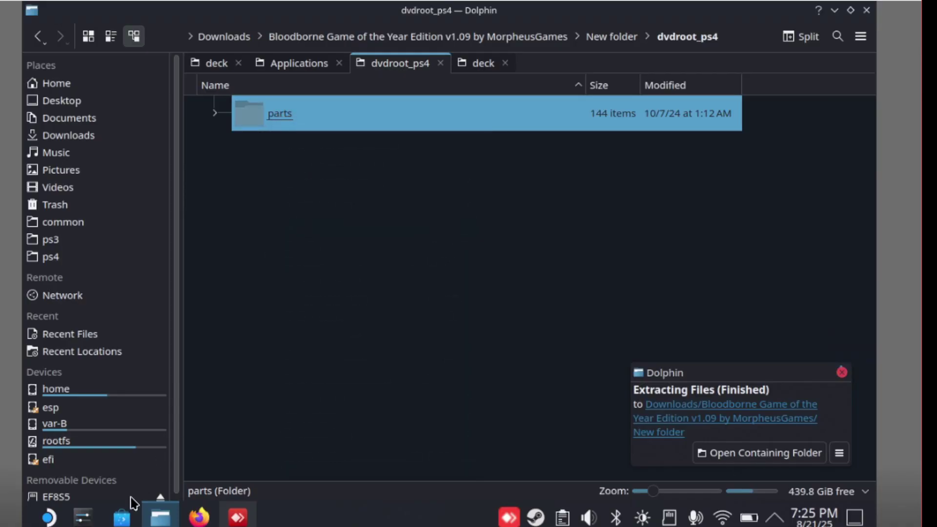
pyautogui.moveTo(160, 516)
pyautogui.click(310, 422)
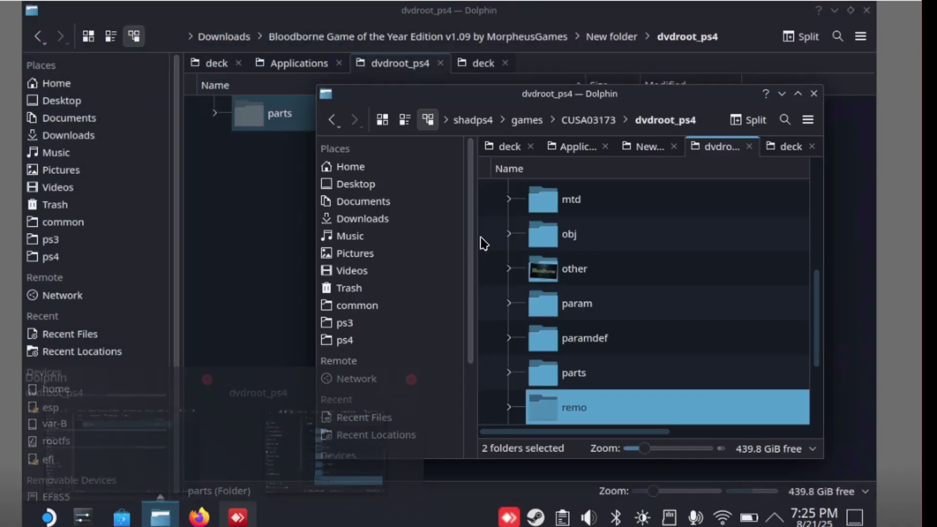
# Paste the parts folder into the game's dvdroot_ps4, merging it into the existing parts folder and overwriting all duplicate files.
pyautogui.rightClick(489, 228)
pyautogui.click(520, 279)
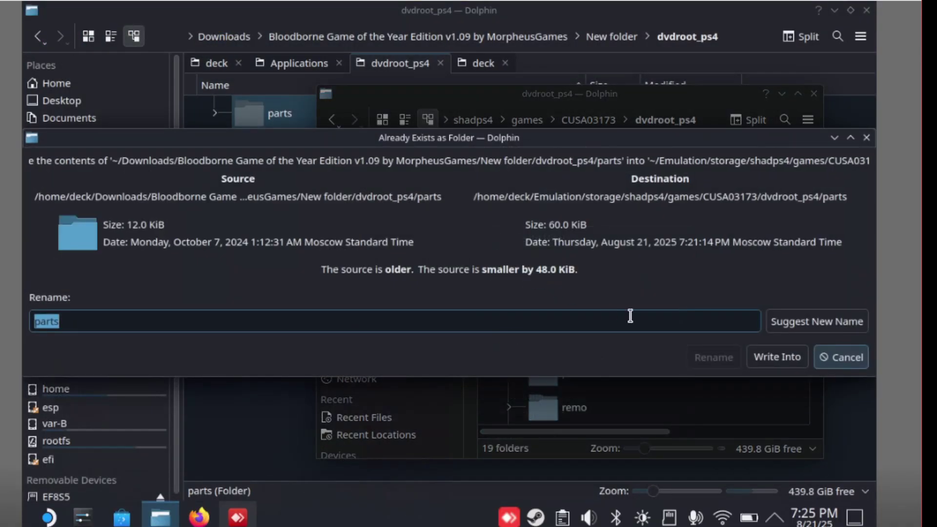
pyautogui.click(777, 357)
pyautogui.click(533, 357)
pyautogui.click(756, 358)
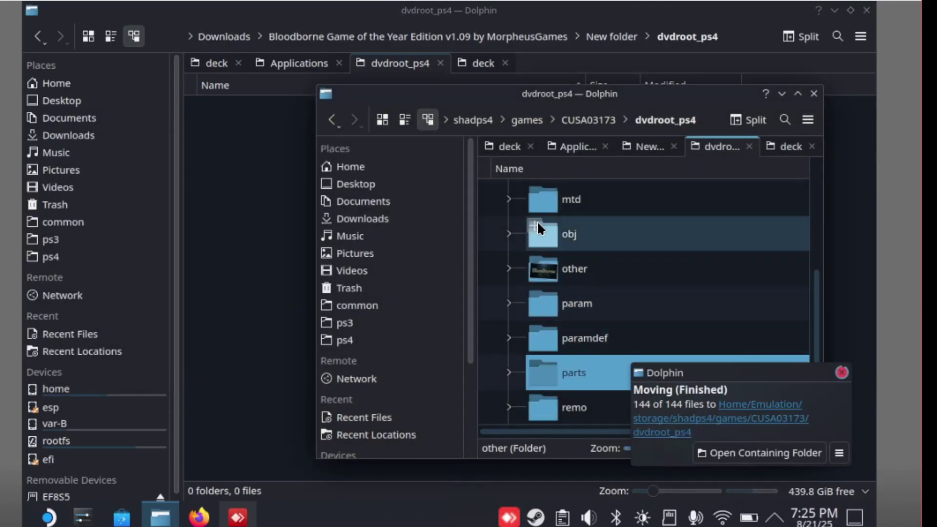
# Close the two open Dolphin windows and launch Shadps4-qt.AppImage from the Applications folder.
pyautogui.click(814, 94)
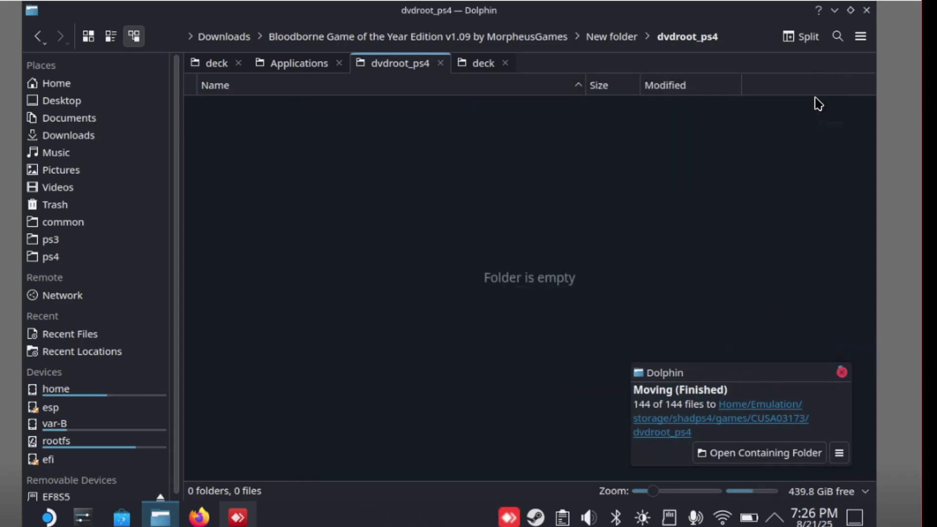
pyautogui.click(867, 10)
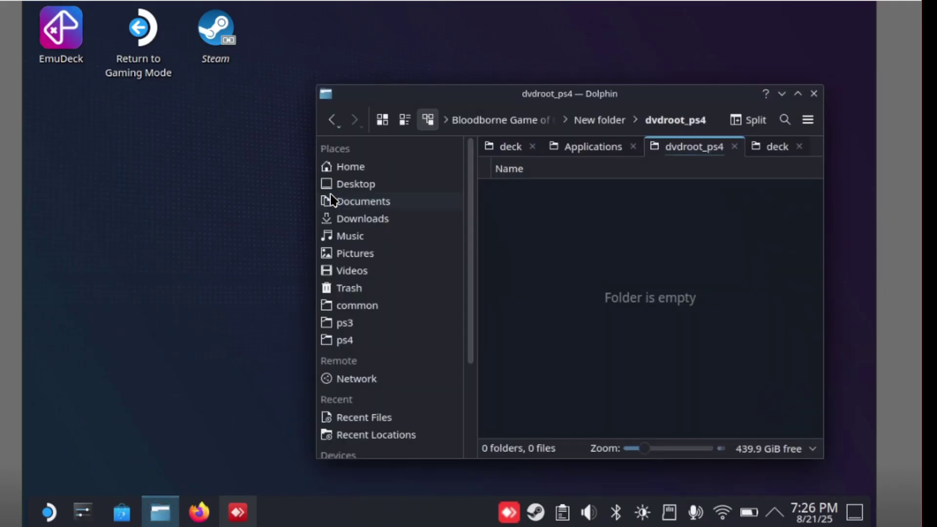
pyautogui.click(571, 147)
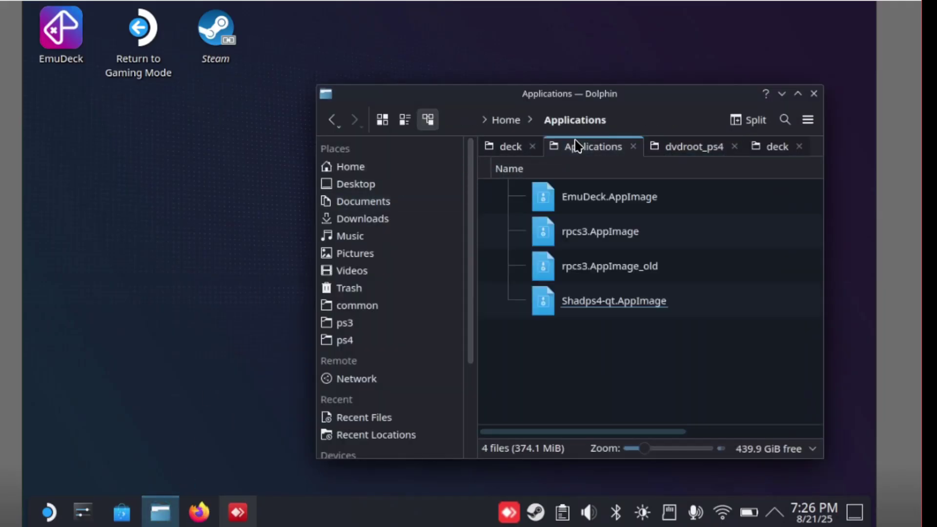
pyautogui.click(590, 313)
pyautogui.click(565, 283)
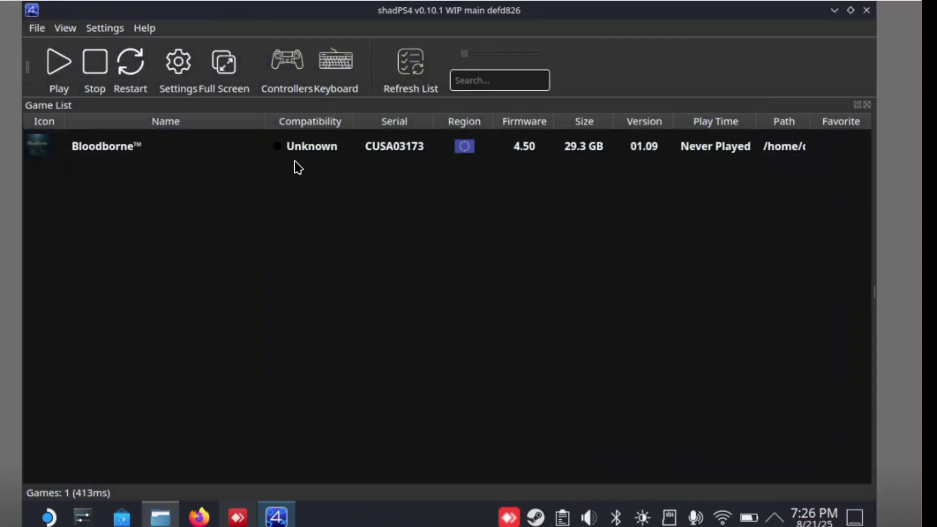
# Open the cheats and patches window for Bloodborne and download the patches from the shadPS4 repository.
pyautogui.click(269, 151)
pyautogui.rightClick(268, 151)
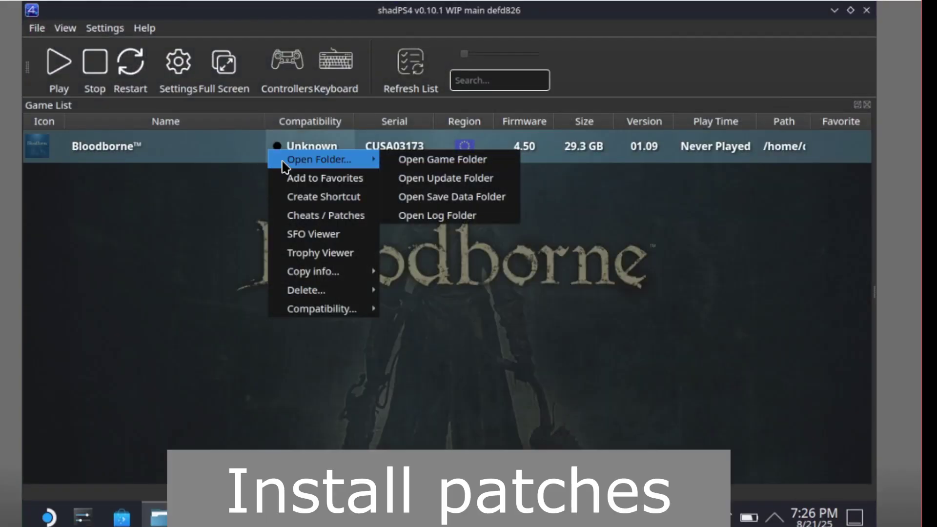
pyautogui.click(292, 217)
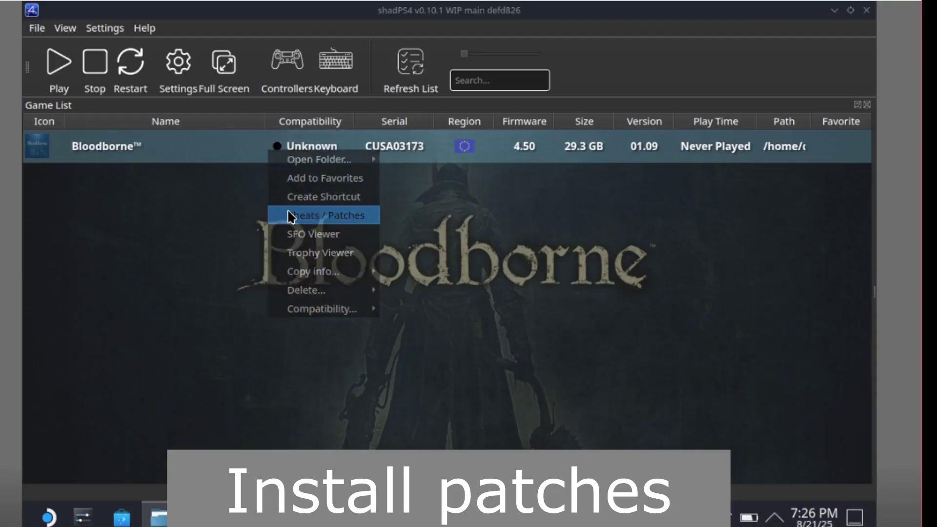
pyautogui.click(458, 40)
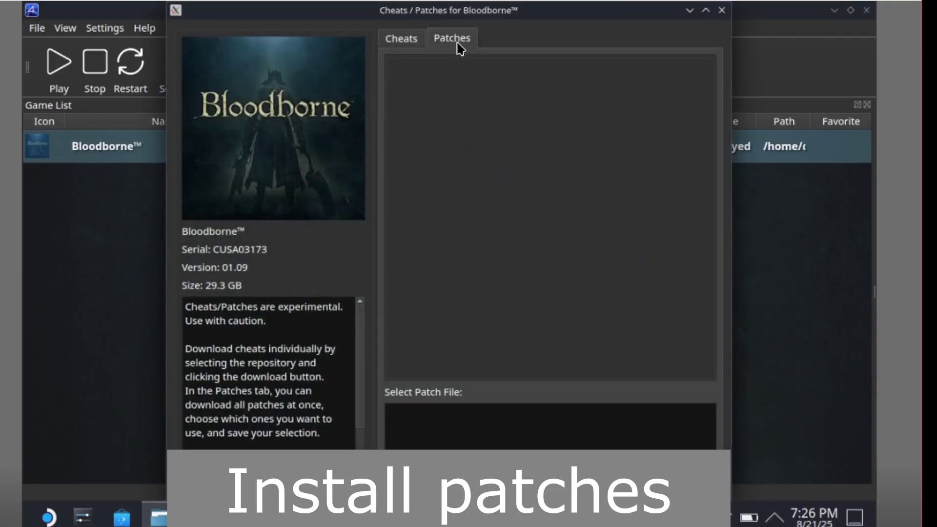
pyautogui.click(477, 499)
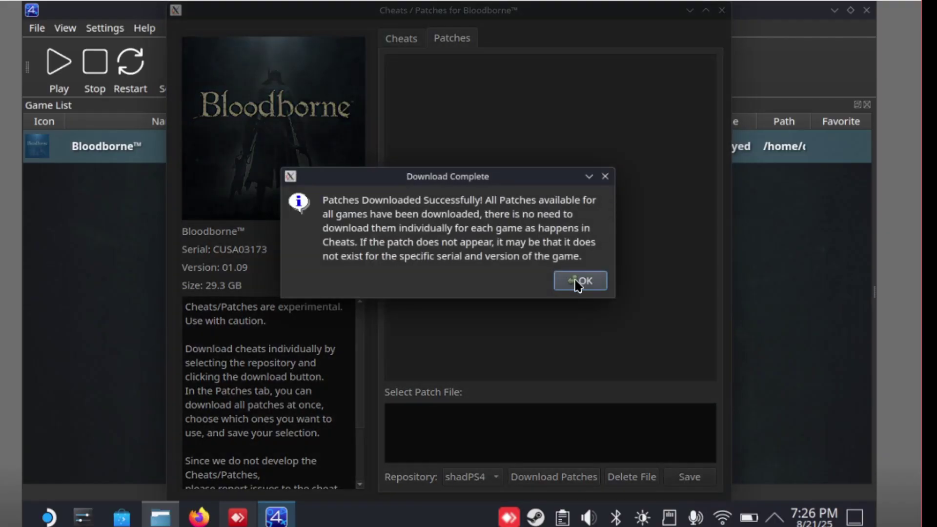
# Enable the Skip Intro, Disable Chromatic Aberration, Disable Motion Blur, TaskSplit, Disable HTTP Requests, 60 FPS (With Deltatime) and Disable vsync patches for Bloodborne.
pyautogui.click(579, 282)
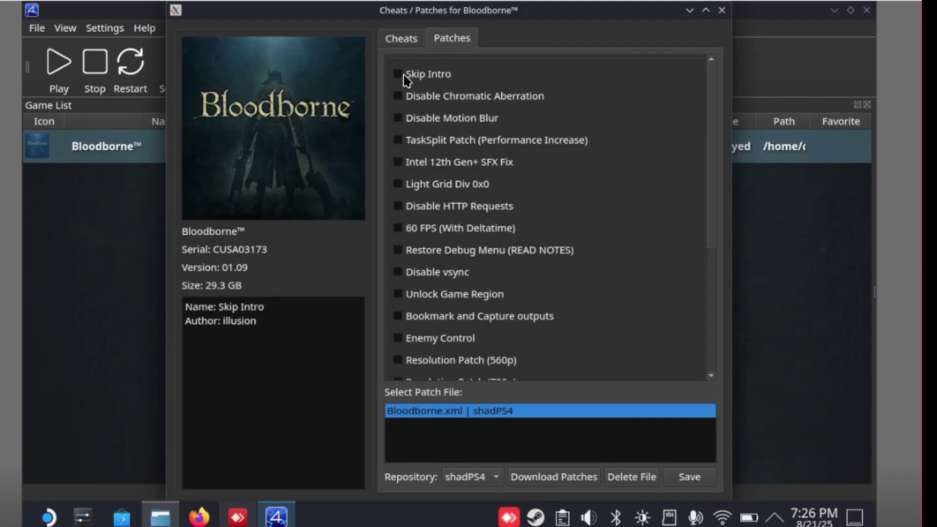
pyautogui.click(403, 96)
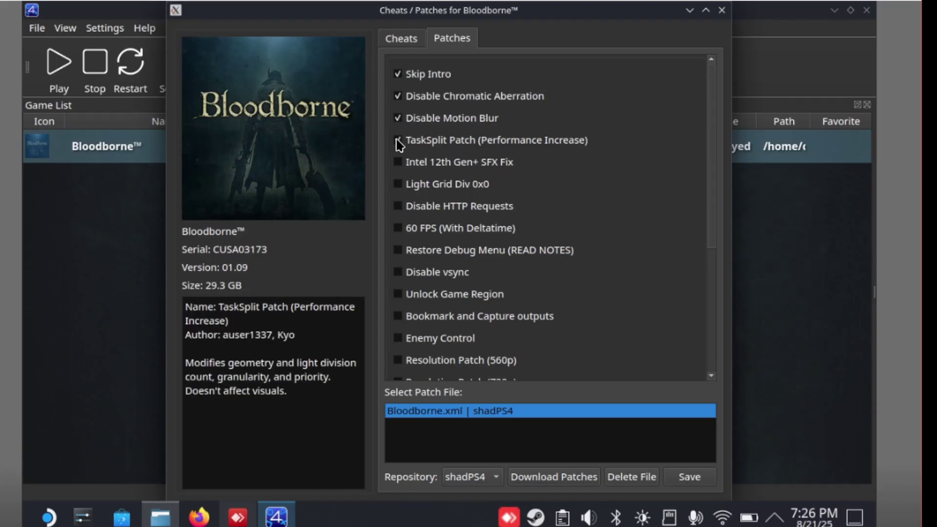
pyautogui.click(397, 140)
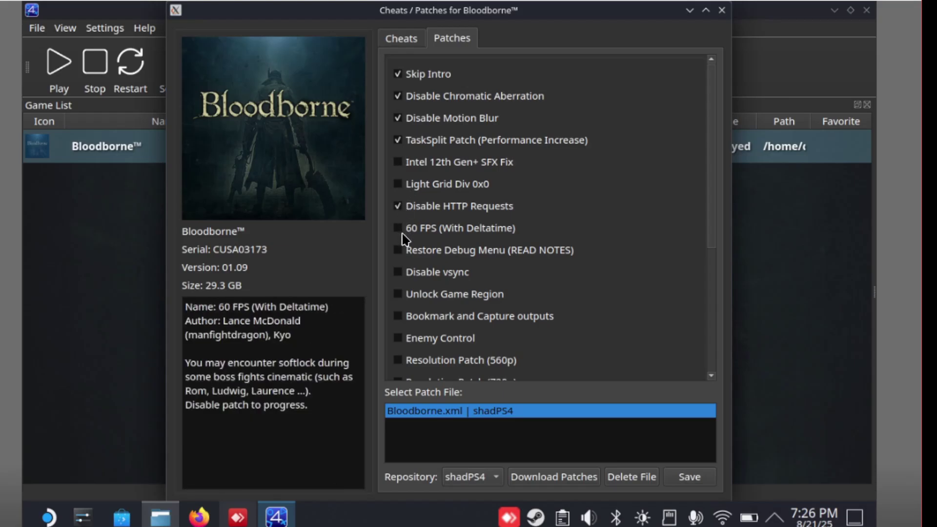
pyautogui.scroll(-2, 412, 238)
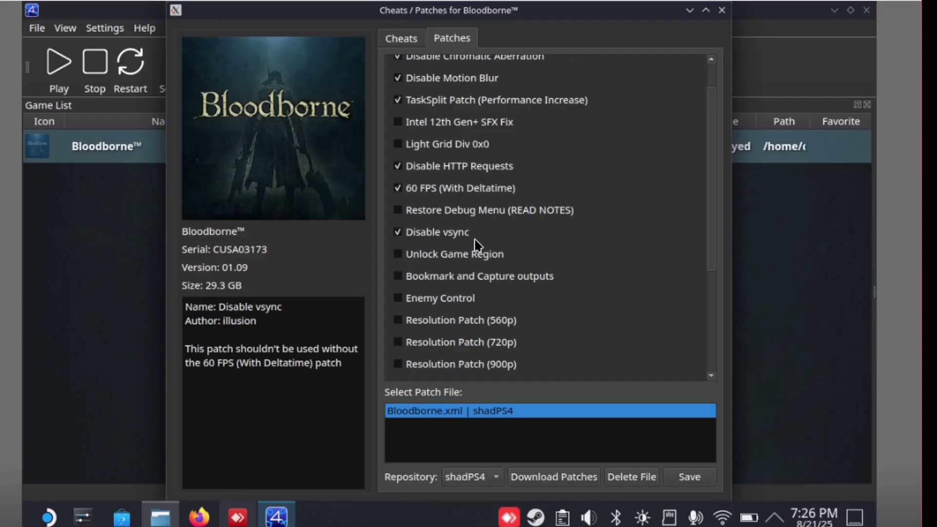
# Enable Resolution Patch (720p) and save the Bloodborne patch selection.
pyautogui.scroll(-4, 477, 245)
pyautogui.scroll(-4, 478, 245)
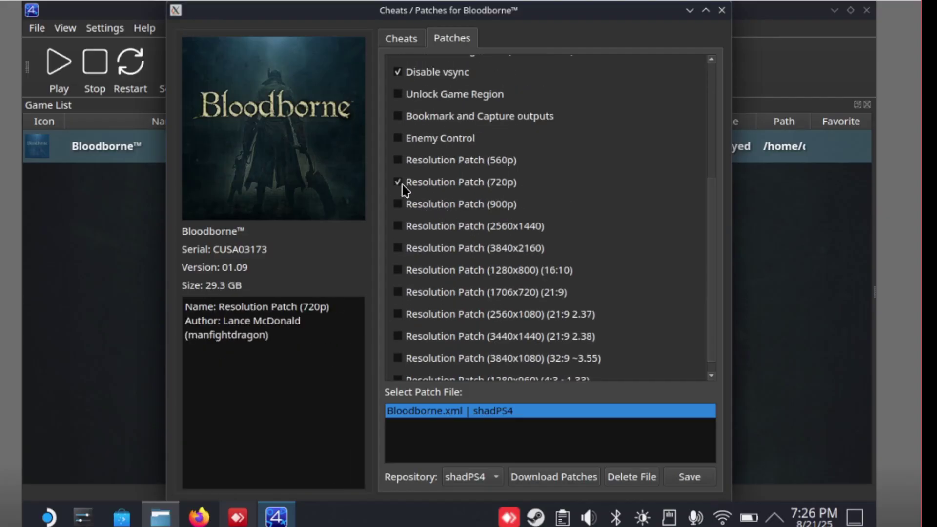
pyautogui.scroll(-1, 663, 236)
pyautogui.scroll(8, 662, 236)
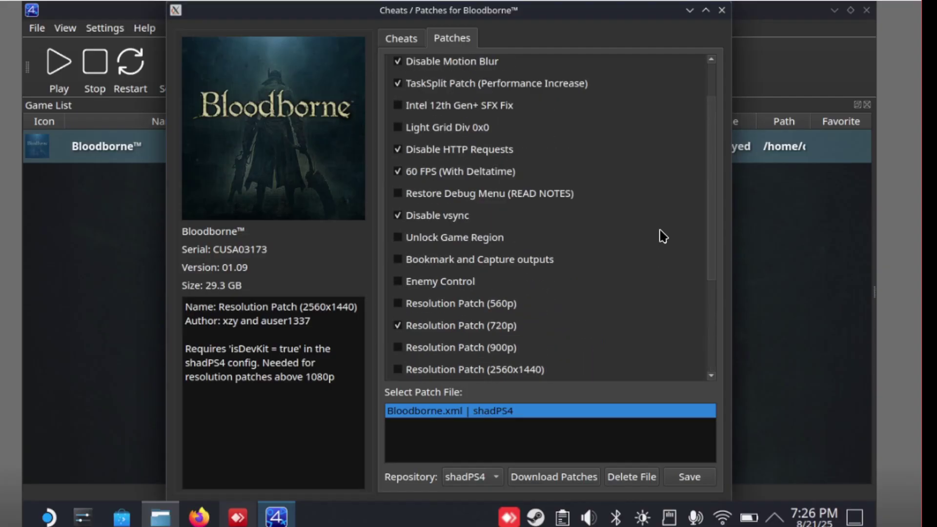
pyautogui.scroll(3, 663, 237)
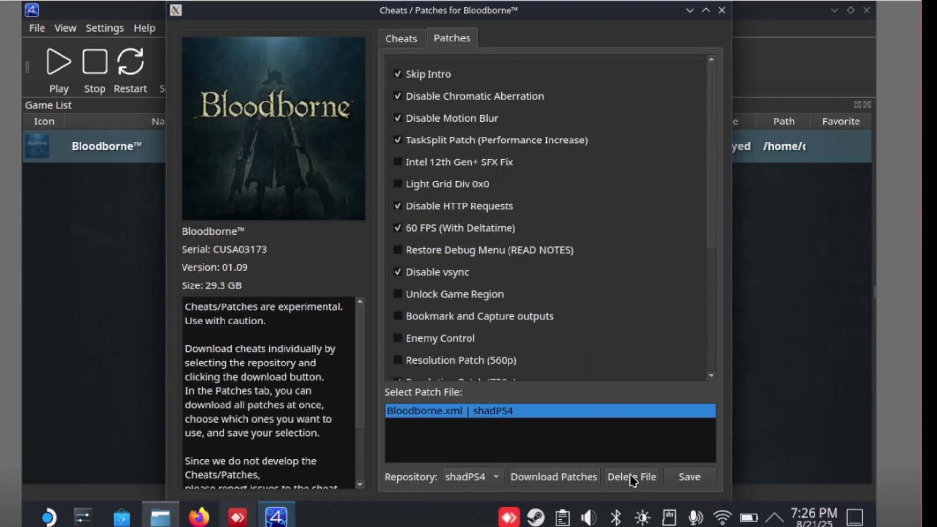
pyautogui.click(689, 477)
pyautogui.click(515, 254)
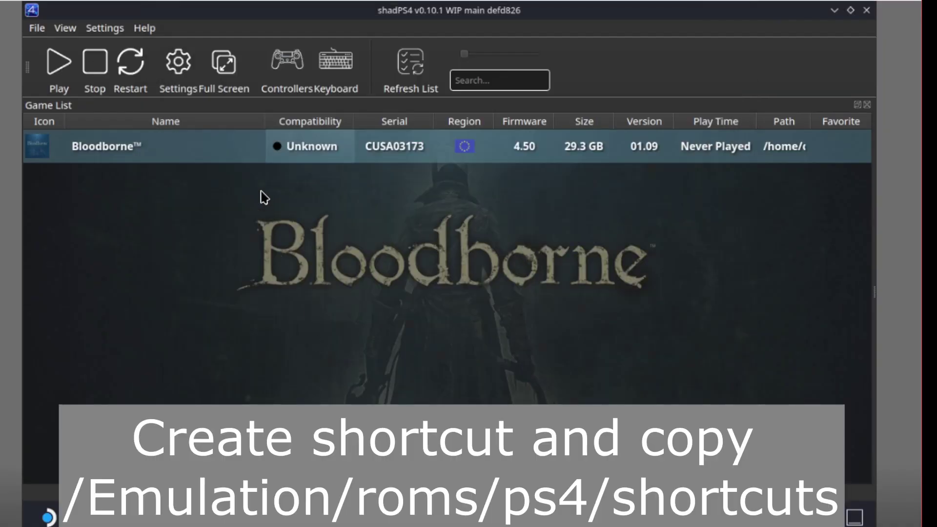
# Create a desktop shortcut for Bloodborne and close shadPS4.
pyautogui.rightClick(260, 158)
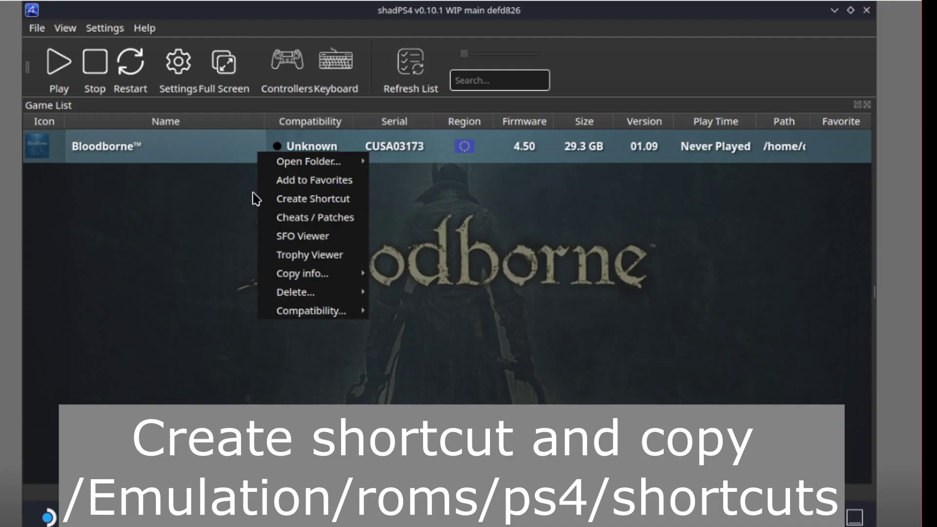
pyautogui.click(303, 200)
pyautogui.click(547, 243)
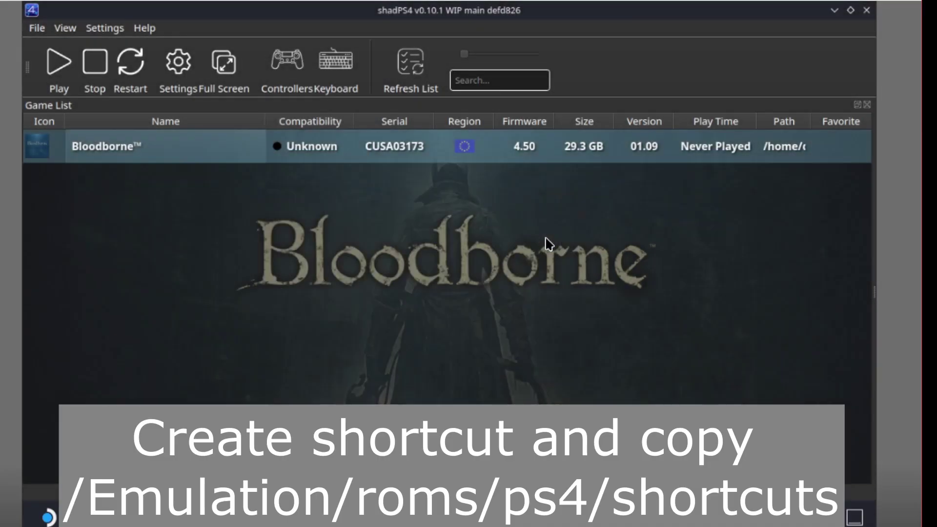
pyautogui.click(867, 10)
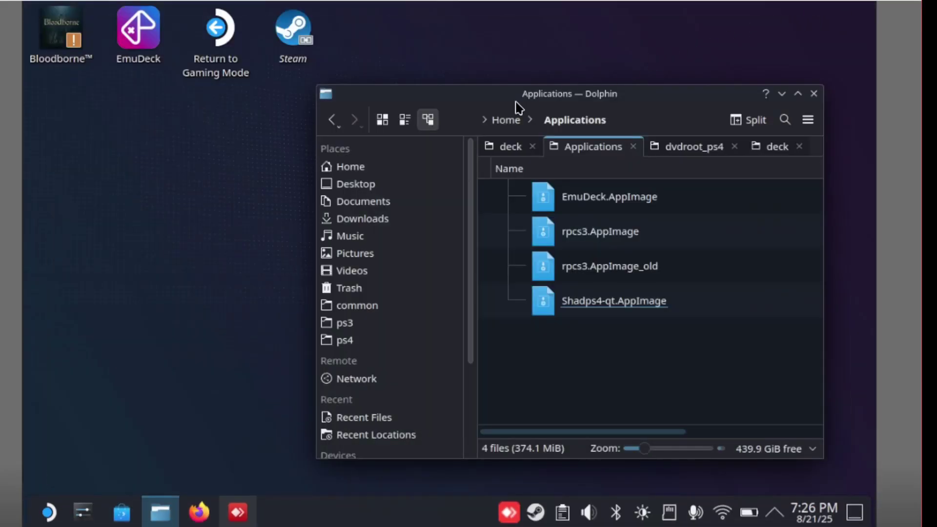
# Move the Bloodborne shortcut from the desktop into the shortcuts folder inside ps4, and close the Dolphin window.
pyautogui.rightClick(61, 38)
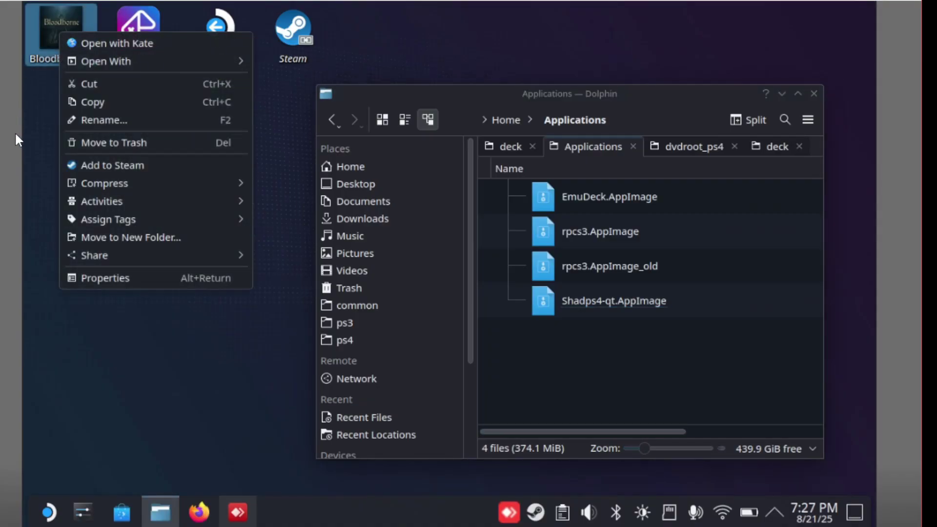
pyautogui.click(91, 87)
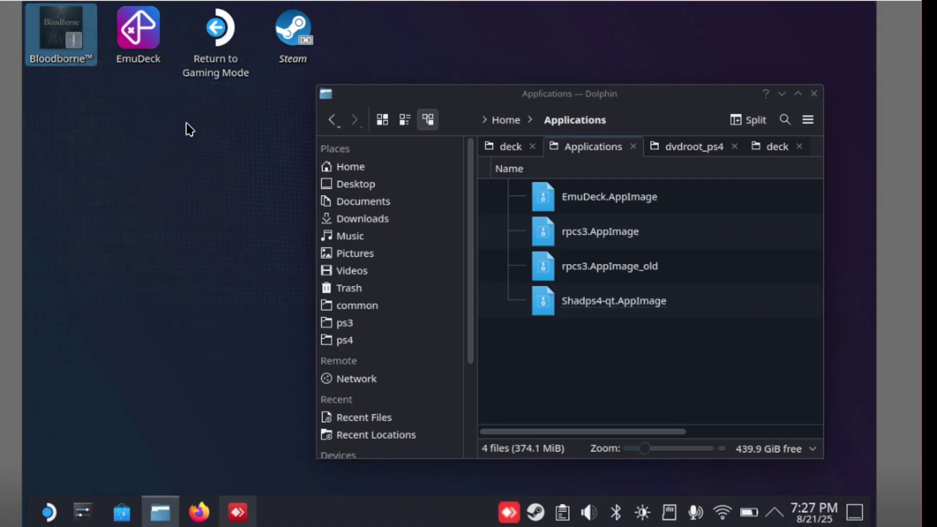
pyautogui.click(342, 340)
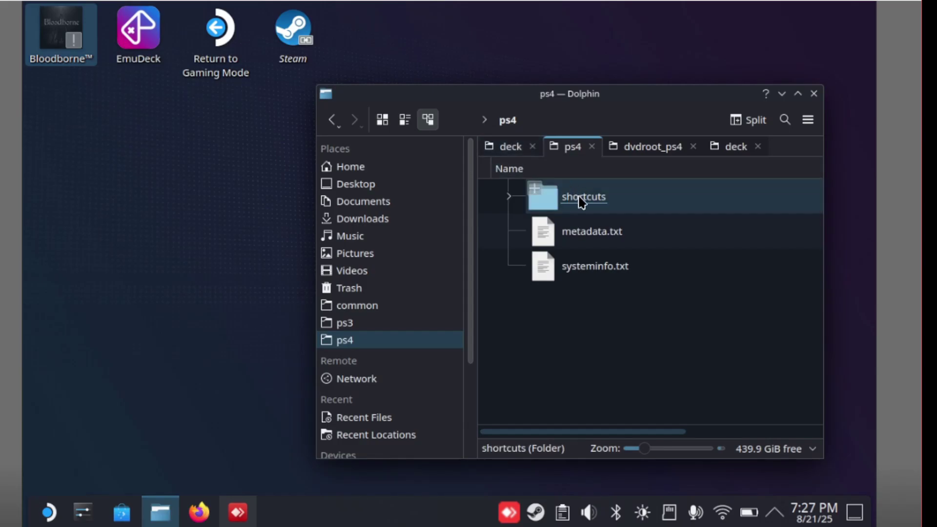
pyautogui.click(576, 200)
pyautogui.rightClick(591, 307)
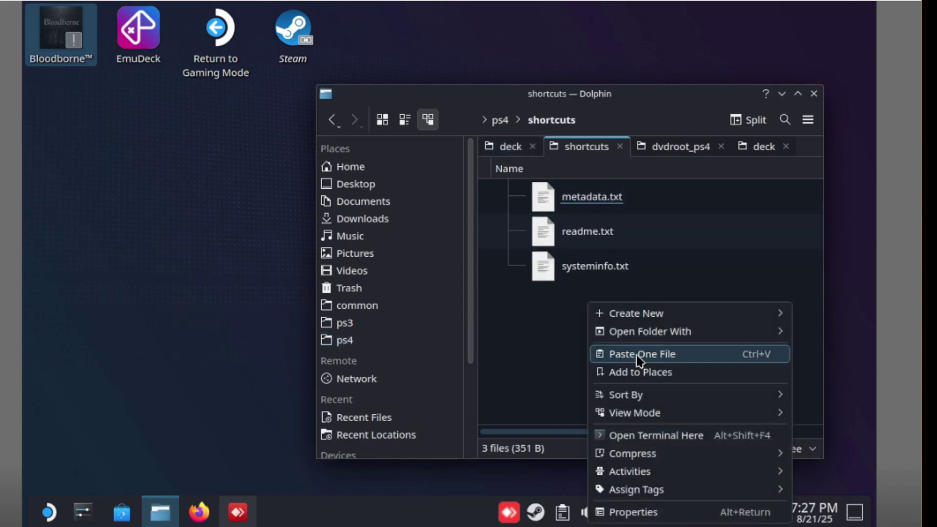
pyautogui.click(613, 355)
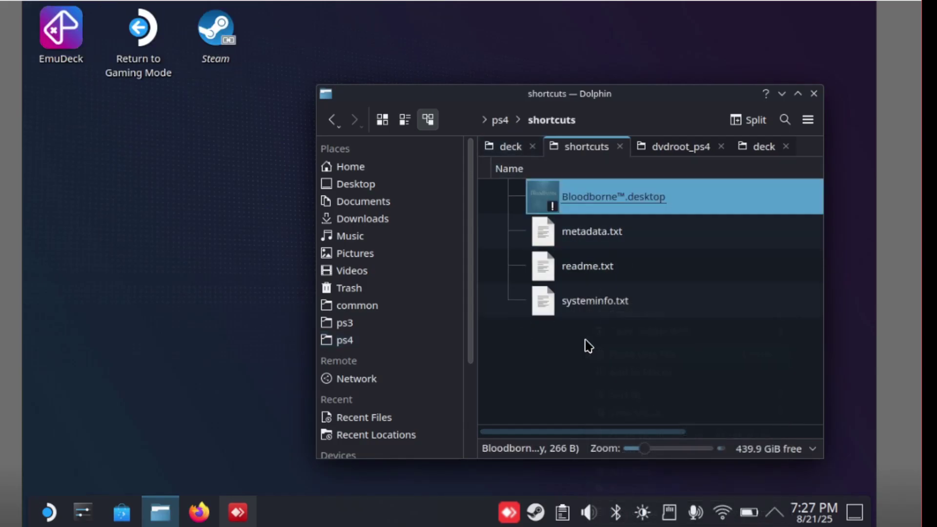
pyautogui.click(813, 95)
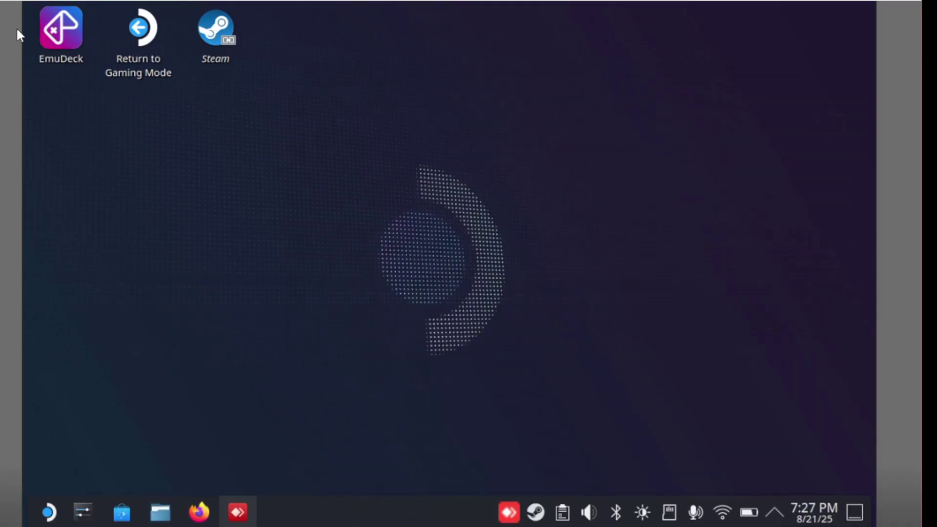
# Launch EmuDeck, parse the games in its Steam ROM Manager and save them to Steam.
pyautogui.click(69, 21)
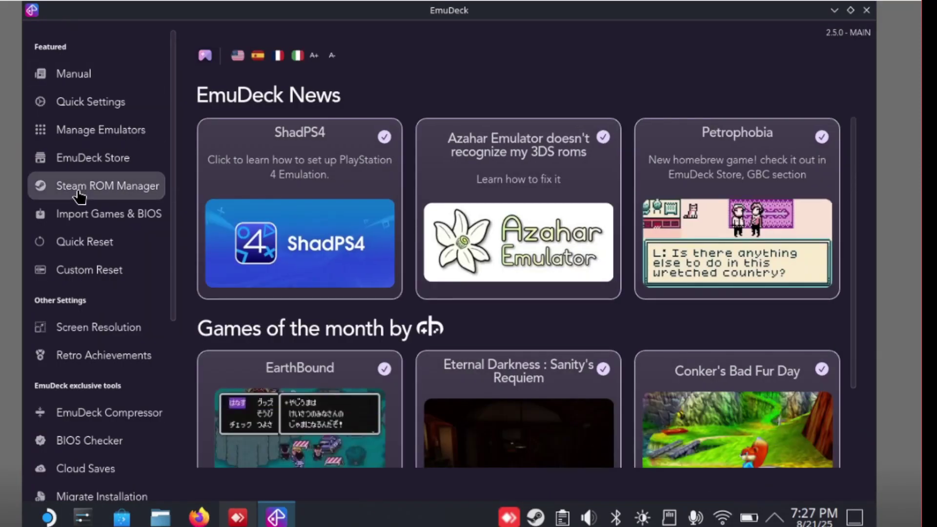
pyautogui.click(79, 187)
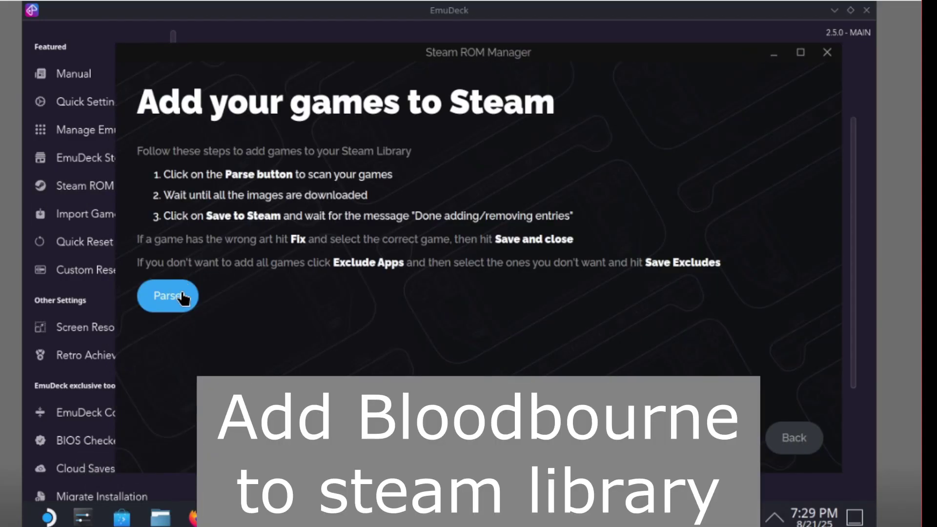
pyautogui.click(183, 297)
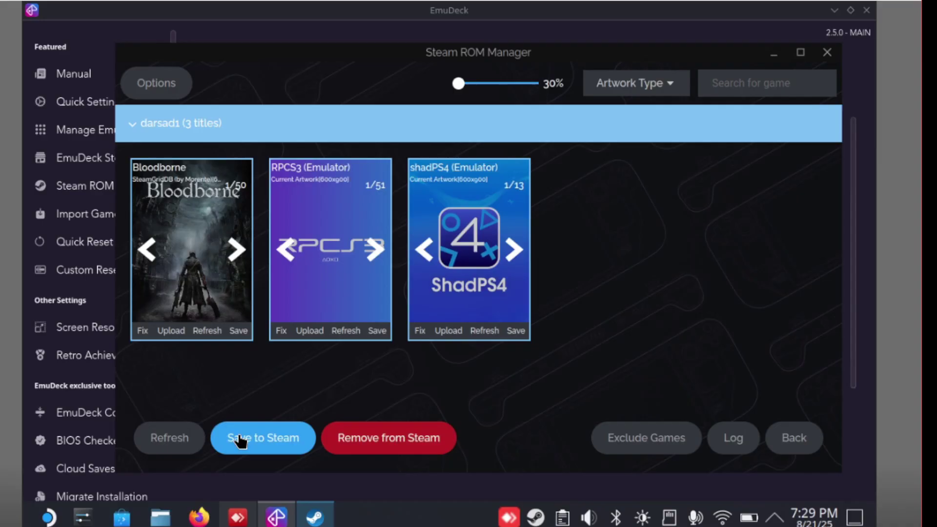
pyautogui.click(240, 439)
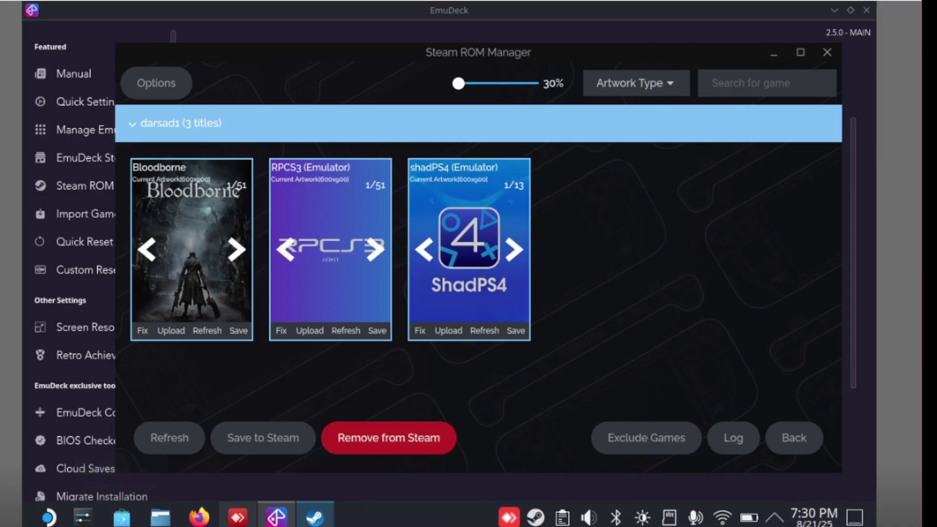
# Close Steam ROM Manager and EmuDeck.
pyautogui.click(828, 53)
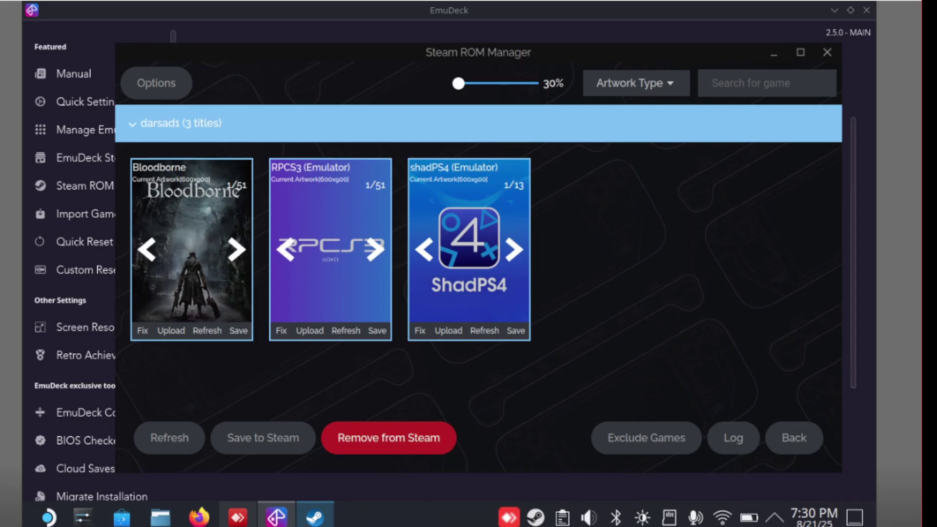
pyautogui.click(827, 53)
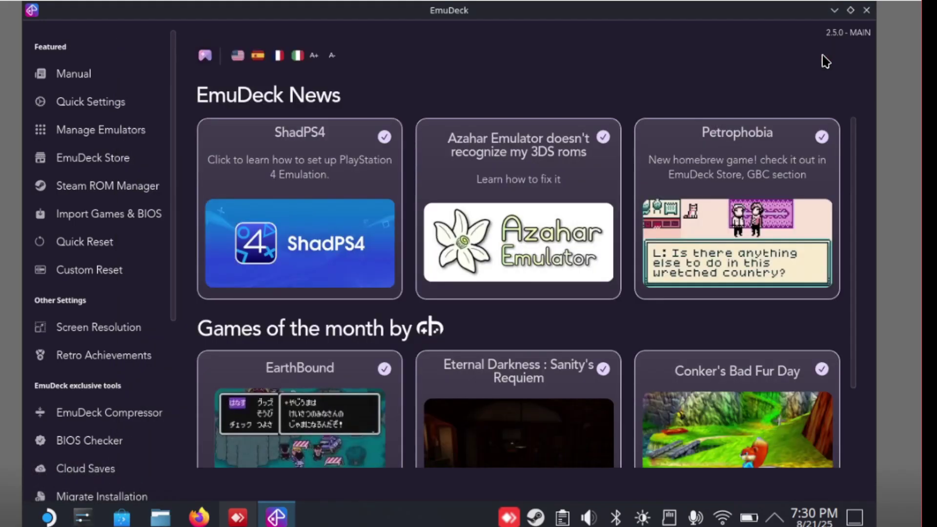
pyautogui.click(867, 10)
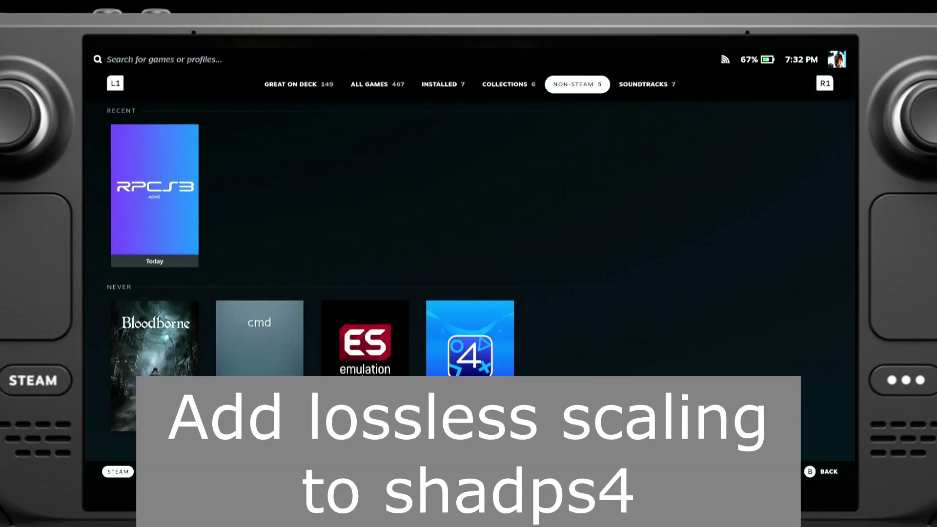
# Select ShadPS4 among the non-Steam games in the Gaming Mode library.
pyautogui.press('Down')
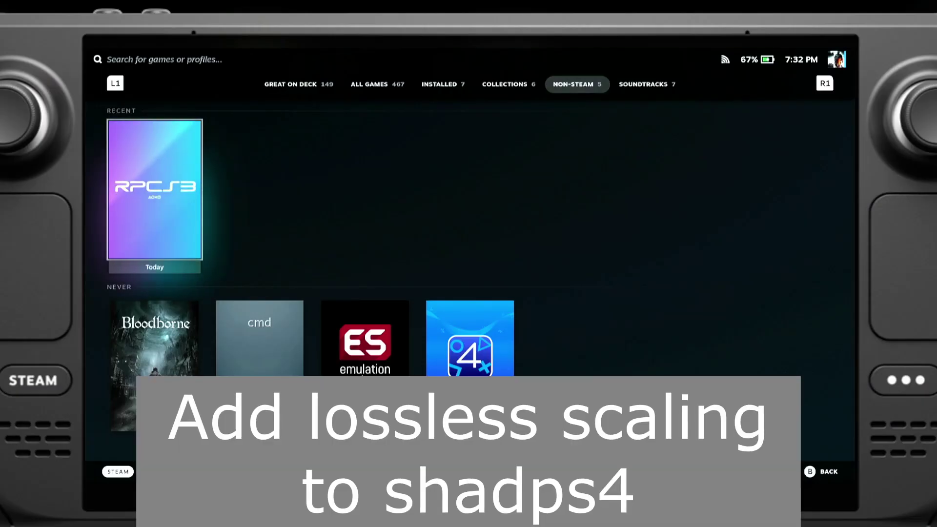
pyautogui.press('Down')
pyautogui.press('Right')
pyautogui.press('Right')
pyautogui.press('Right')
# Copy the launch option from the Lossless Scaling plugin and return to the library.
pyautogui.hotkey('ctrl', '2')
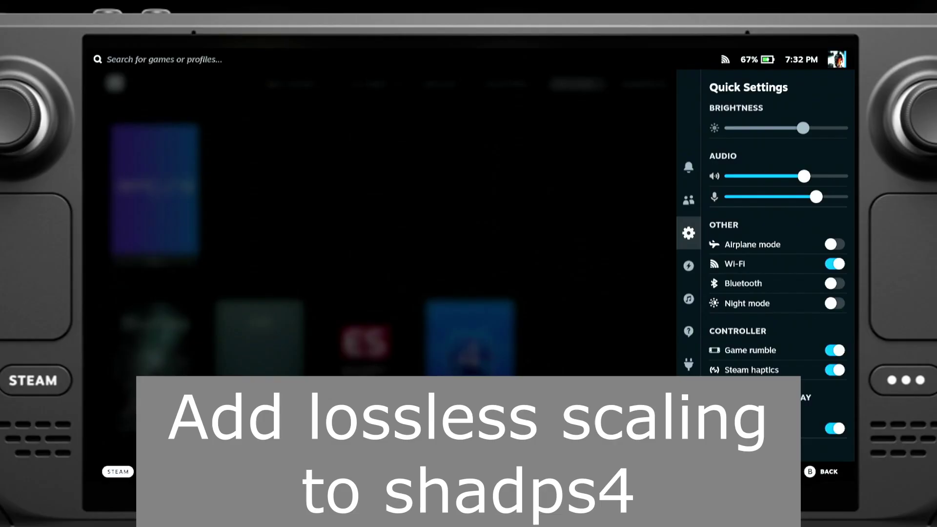
pyautogui.press('Down')
pyautogui.press('Down')
pyautogui.press('Down')
pyautogui.press('Down')
pyautogui.press('Right')
pyautogui.press('Return')
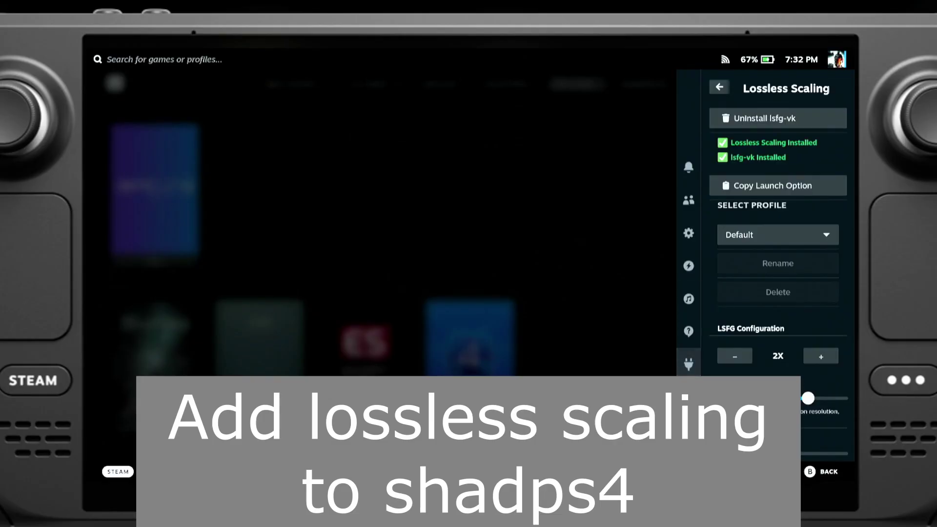
pyautogui.press('Down')
pyautogui.press('Down')
pyautogui.press('Return')
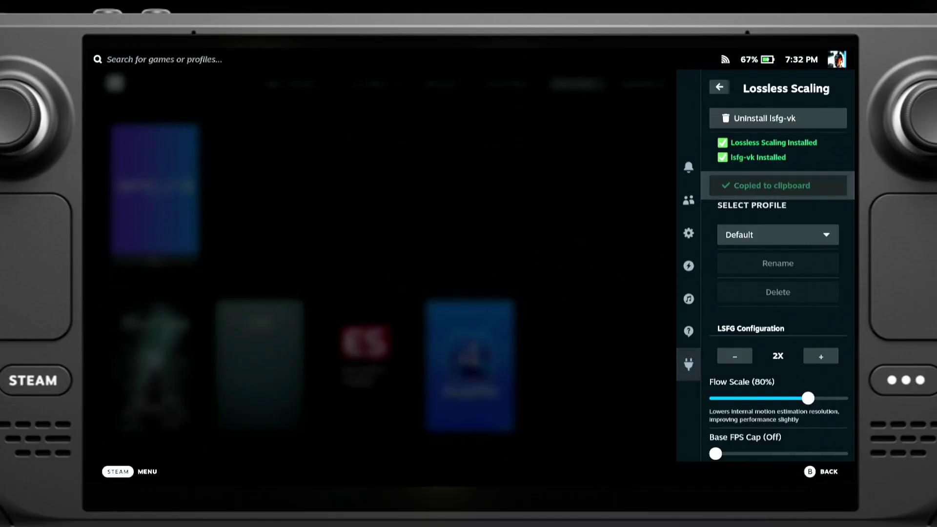
pyautogui.press('Escape')
pyautogui.press('Escape')
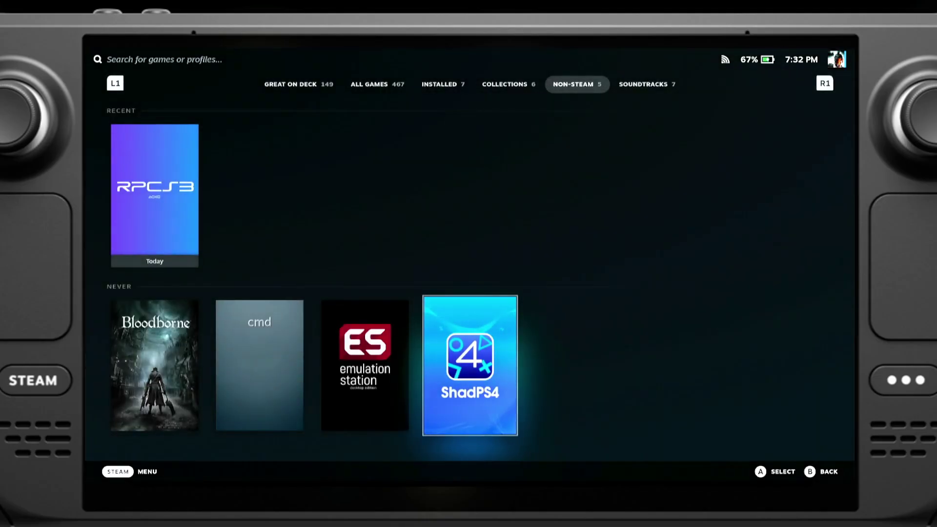
# Open the properties of the ShadPS4 library entry and go to its launch options.
pyautogui.press('Return')
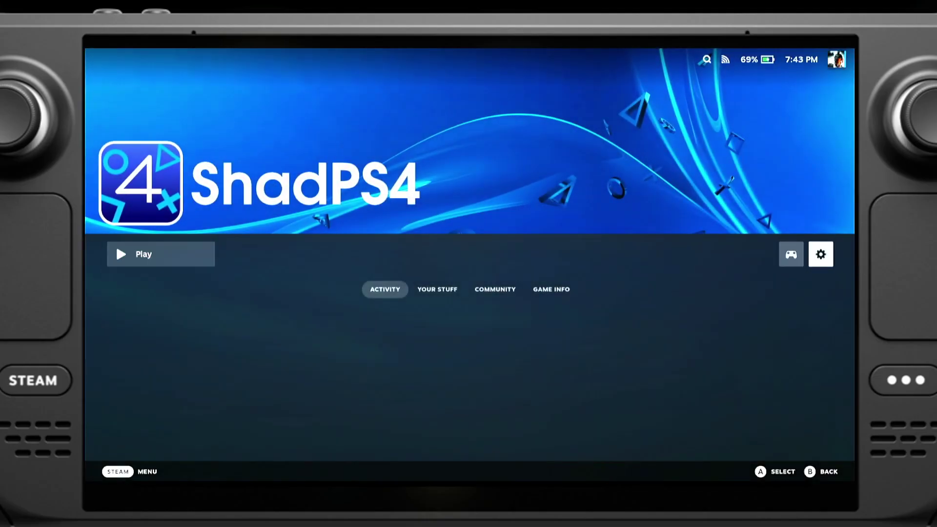
pyautogui.press('Return')
pyautogui.press('Down')
pyautogui.press('Down')
pyautogui.press('Down')
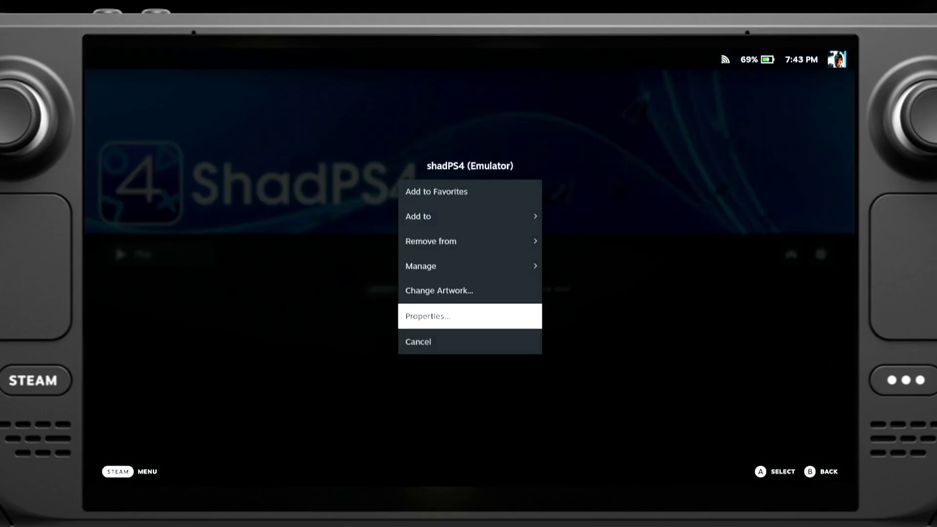
pyautogui.press('Return')
pyautogui.press('Down')
pyautogui.press('Down')
pyautogui.press('Down')
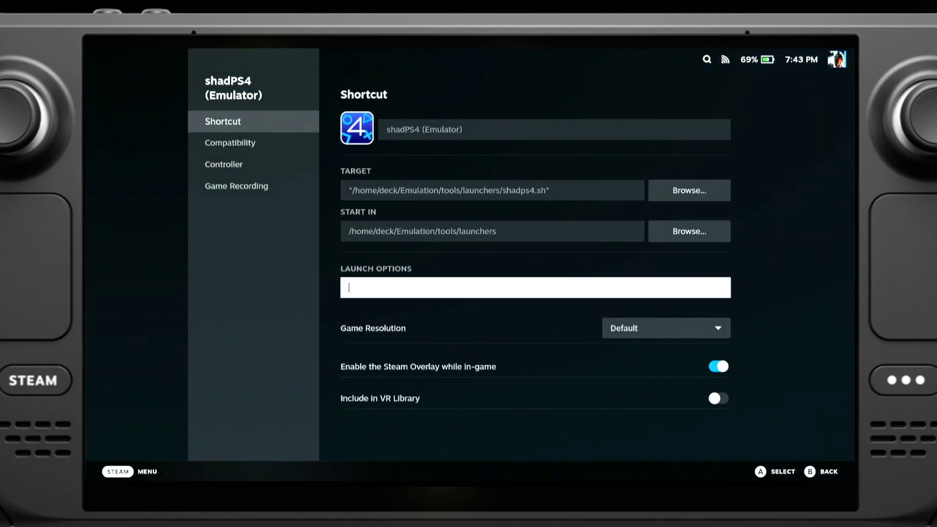
# Paste ~/lsfg %command% as the launch options of shadPS4 (Emulator).
pyautogui.press('Return')
pyautogui.press('Down')
pyautogui.press('Right')
pyautogui.press('Right')
pyautogui.press('Right')
pyautogui.press('Return')
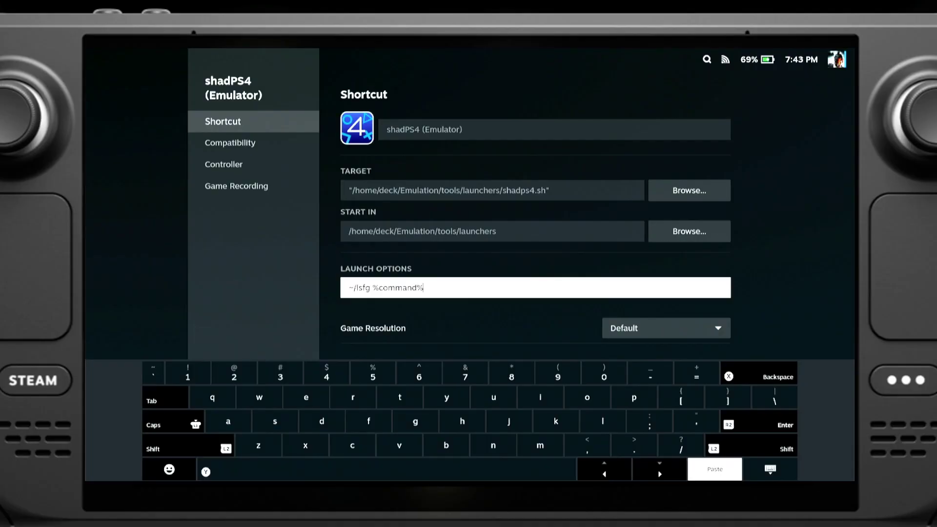
pyautogui.press('Escape')
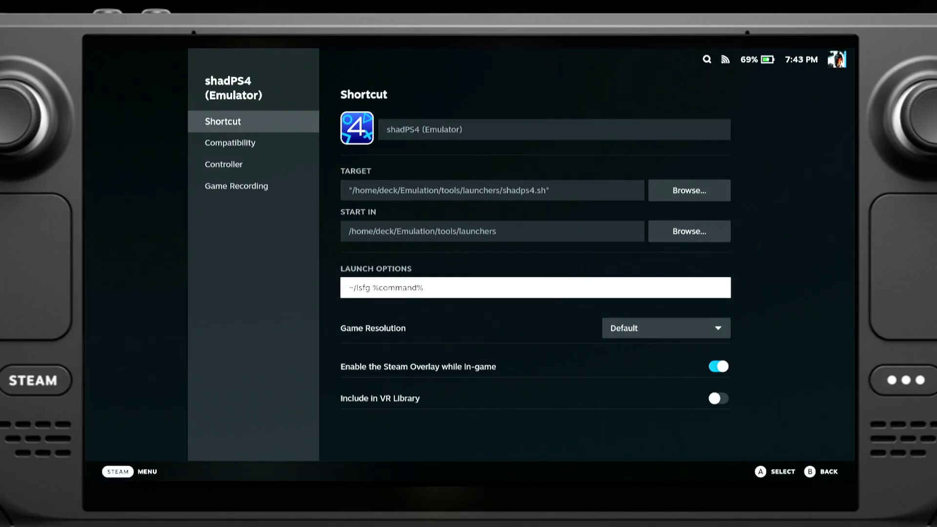
# Leave the shortcut properties and launch ShadPS4 from its library page.
pyautogui.press('Escape')
pyautogui.press('Escape')
pyautogui.press('Return')
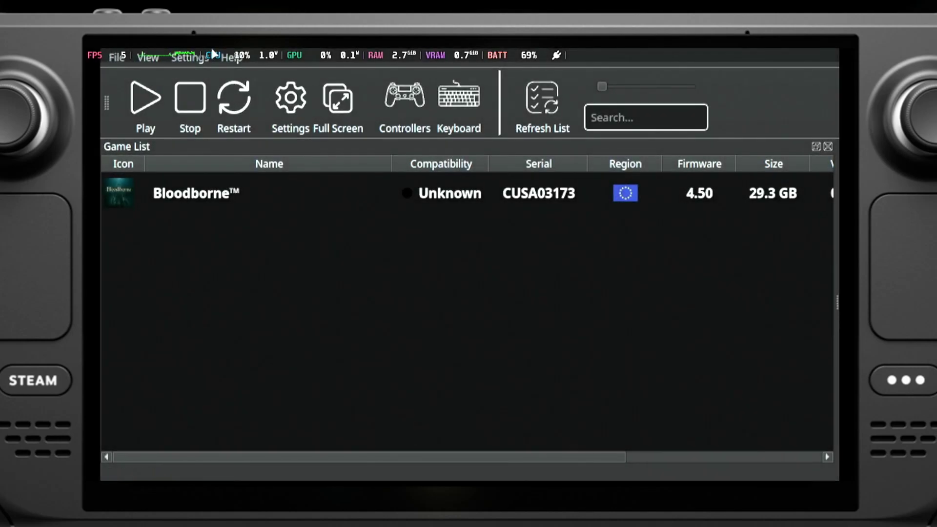
# Start Bloodborne from the shadPS4 game list and open the Steam Deck quick access overlay.
pyautogui.click(223, 192)
pyautogui.click(131, 95)
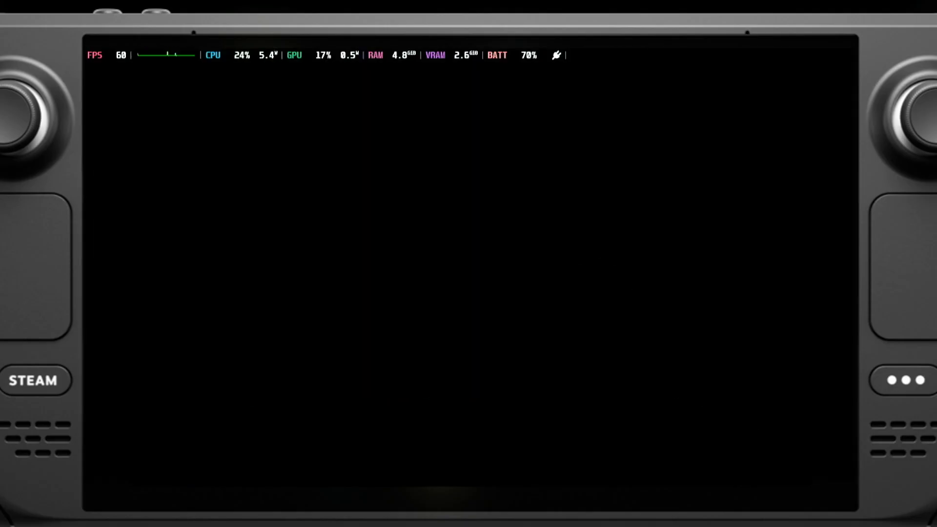
pyautogui.hotkey('ctrl', '2')
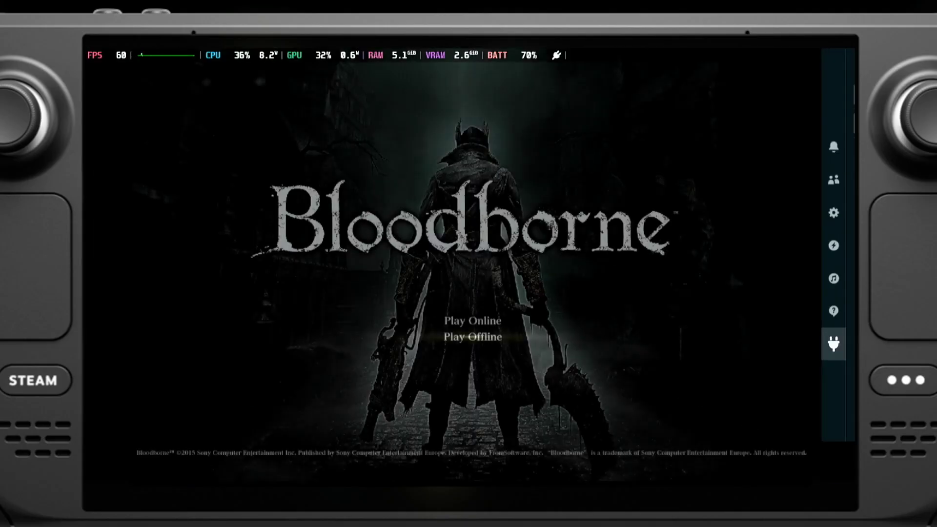
# Leave the quick access overlay and get from Bloodborne's title screen into gameplay.
pyautogui.press('Down')
pyautogui.press('Return')
pyautogui.press('Escape')
pyautogui.press('Escape')
pyautogui.press('Return')
pyautogui.press('Return')
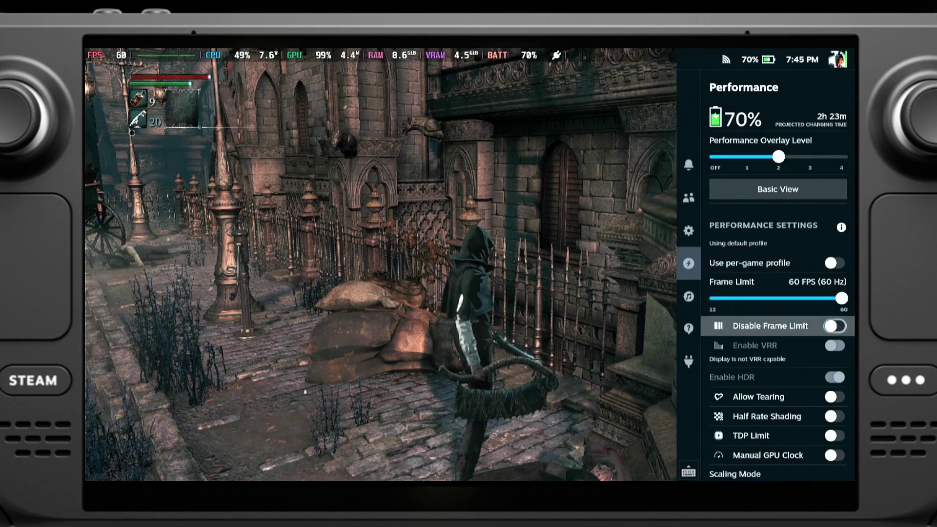
# Switch the quick access overlay from the performance settings to the Lossless Scaling plugin.
pyautogui.press('Left')
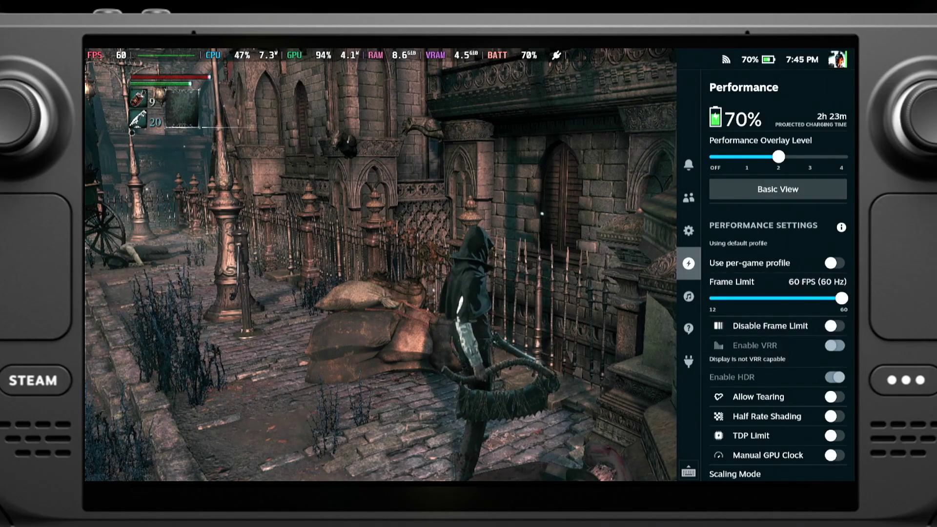
pyautogui.press('Down')
pyautogui.press('Down')
pyautogui.press('Down')
pyautogui.press('Return')
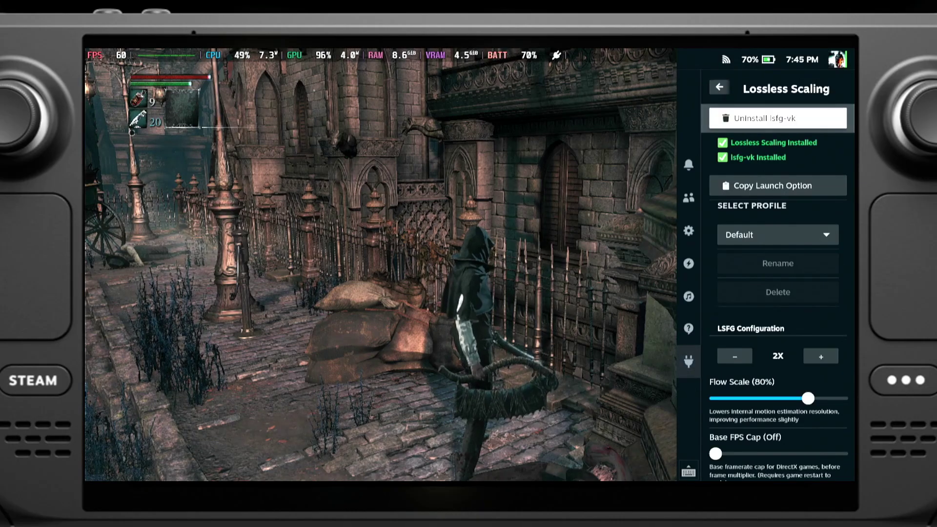
# Raise the Base FPS Cap of the Default Lossless Scaling profile to 22 FPS.
pyautogui.press('Down')
pyautogui.press('Down')
pyautogui.press('Down')
pyautogui.press('Down')
pyautogui.press('Down')
pyautogui.press('Down')
pyautogui.press('Down')
pyautogui.press('Down')
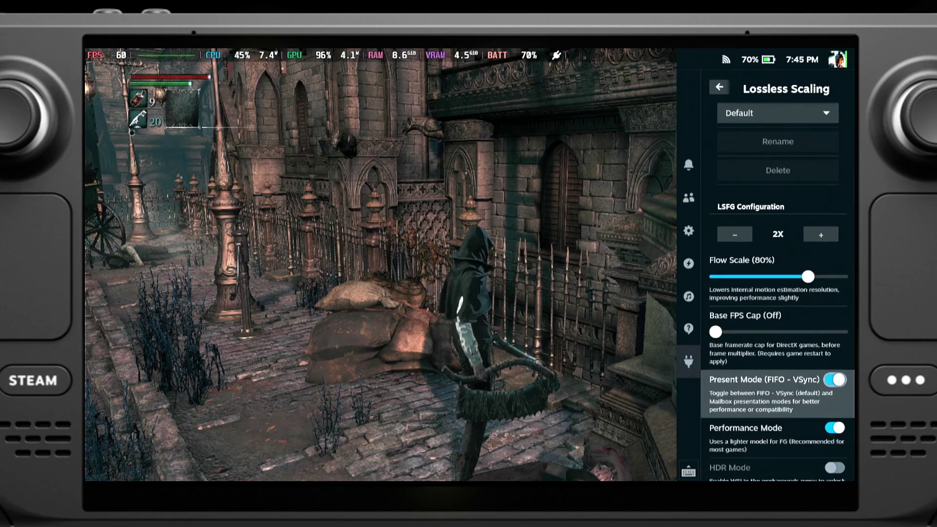
pyautogui.press('Up')
pyautogui.press('Right')
pyautogui.press('Right')
pyautogui.press('Right')
pyautogui.press('Right')
pyautogui.press('Right')
pyautogui.press('Right')
pyautogui.press('Right')
pyautogui.press('Right')
pyautogui.press('Right')
pyautogui.press('Right')
pyautogui.press('Right')
pyautogui.press('Right')
pyautogui.press('Right')
pyautogui.press('Right')
pyautogui.press('Right')
pyautogui.press('Right')
pyautogui.press('Right')
pyautogui.press('Right')
pyautogui.press('Right')
pyautogui.press('Right')
pyautogui.press('Right')
pyautogui.press('Right')
pyautogui.press('Right')
pyautogui.press('Right')
pyautogui.press('Right')
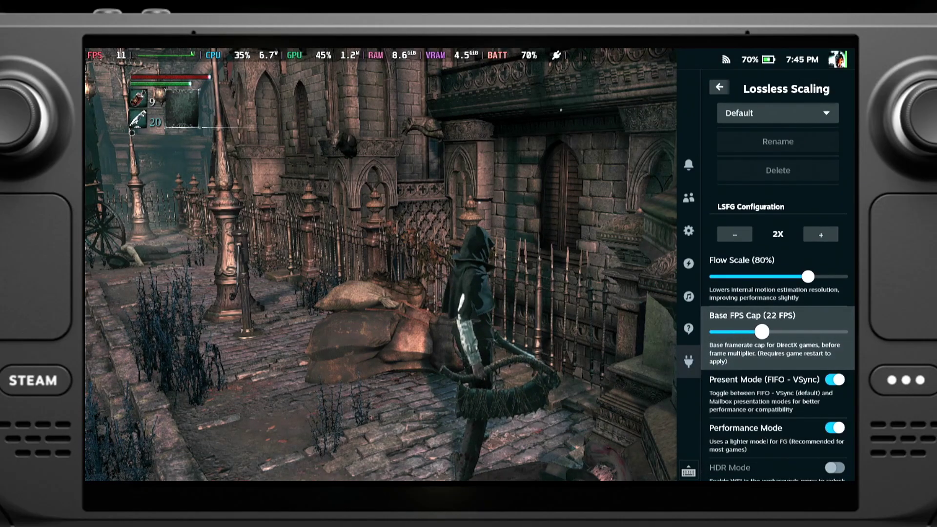